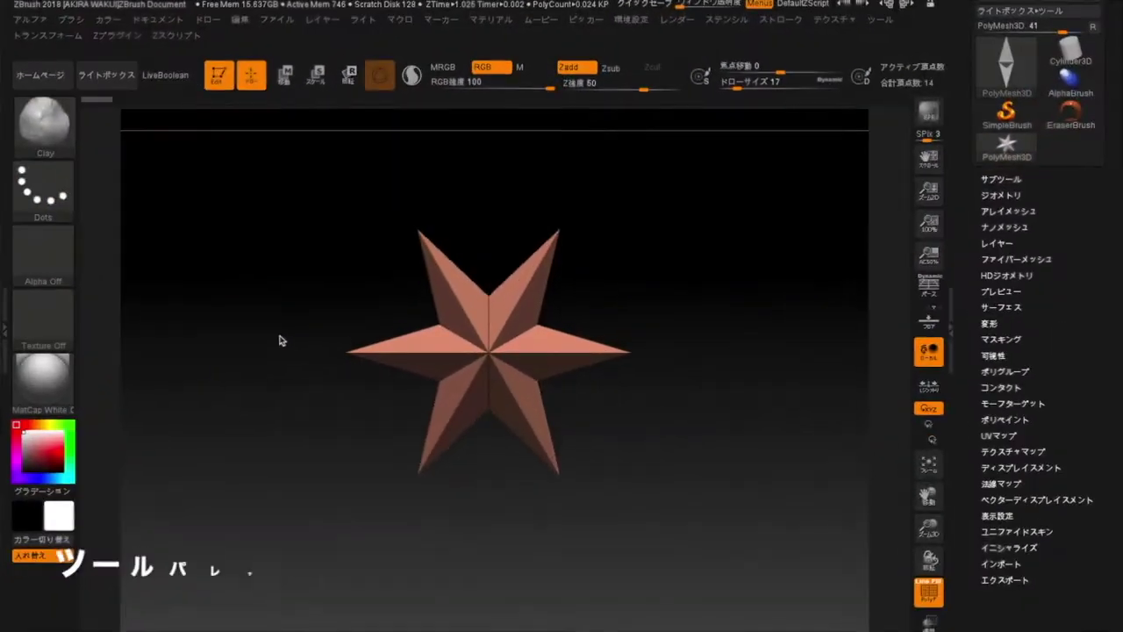
Step: Switch the active tool from the star mesh to the Cylinder3D primitive
alt+drag(305, 261, 310, 298)
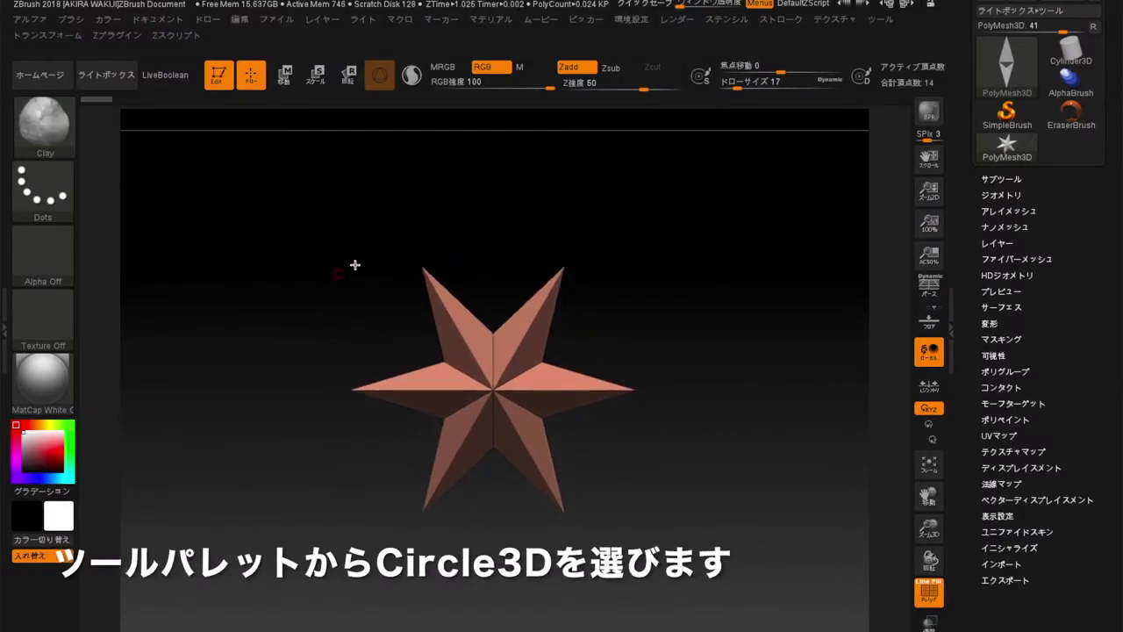
scroll(1009, 105, up, 2)
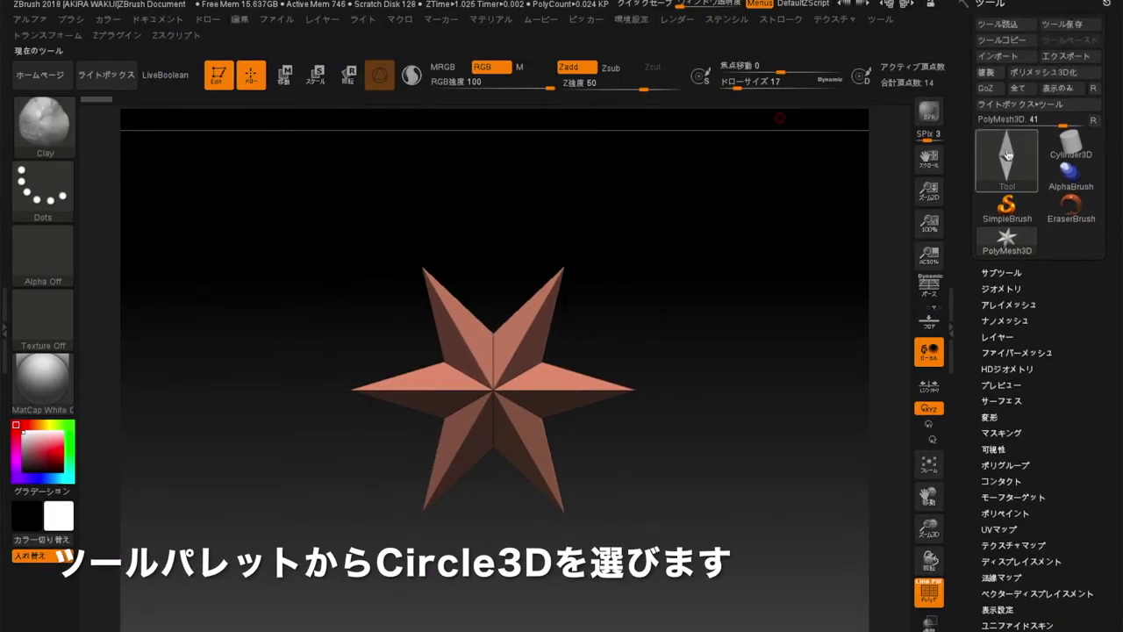
click(1007, 154)
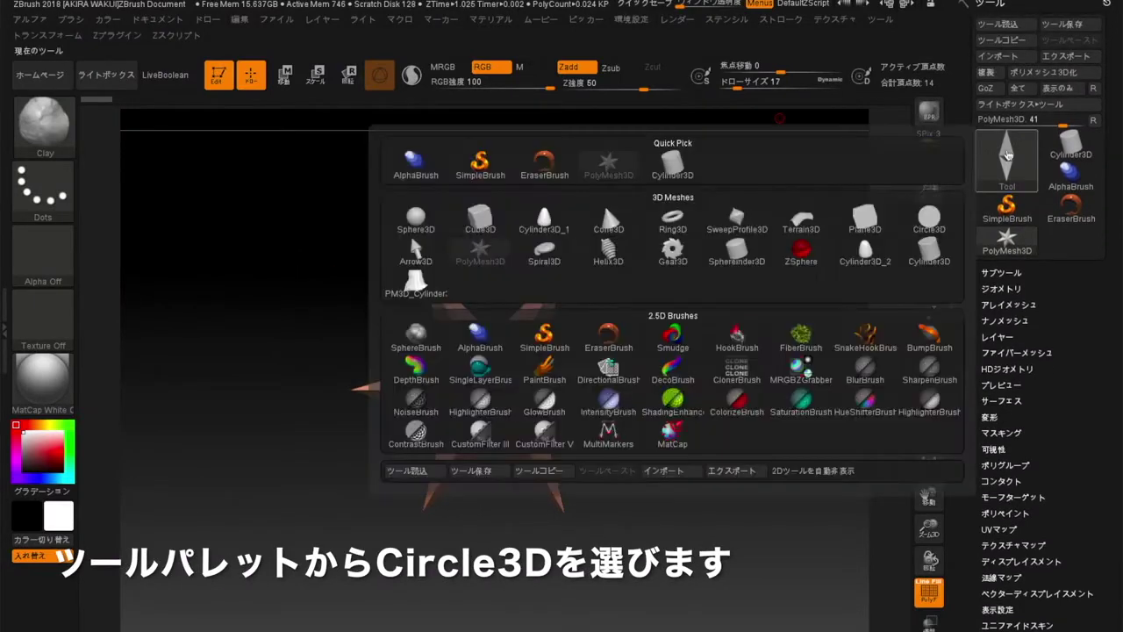
click(687, 163)
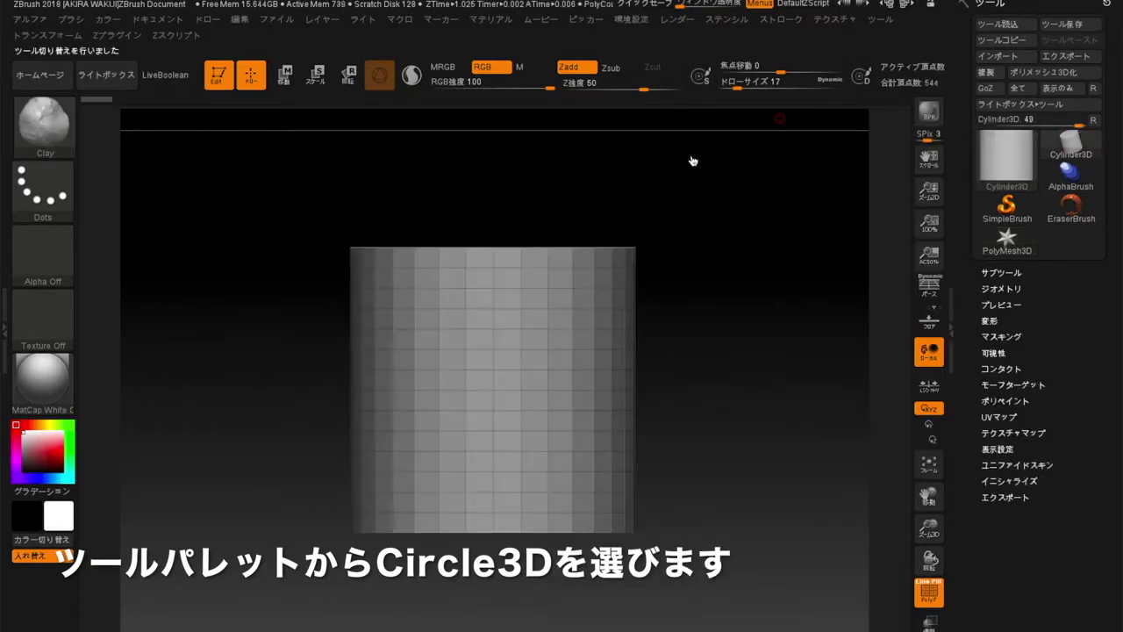
drag(430, 215, 500, 262)
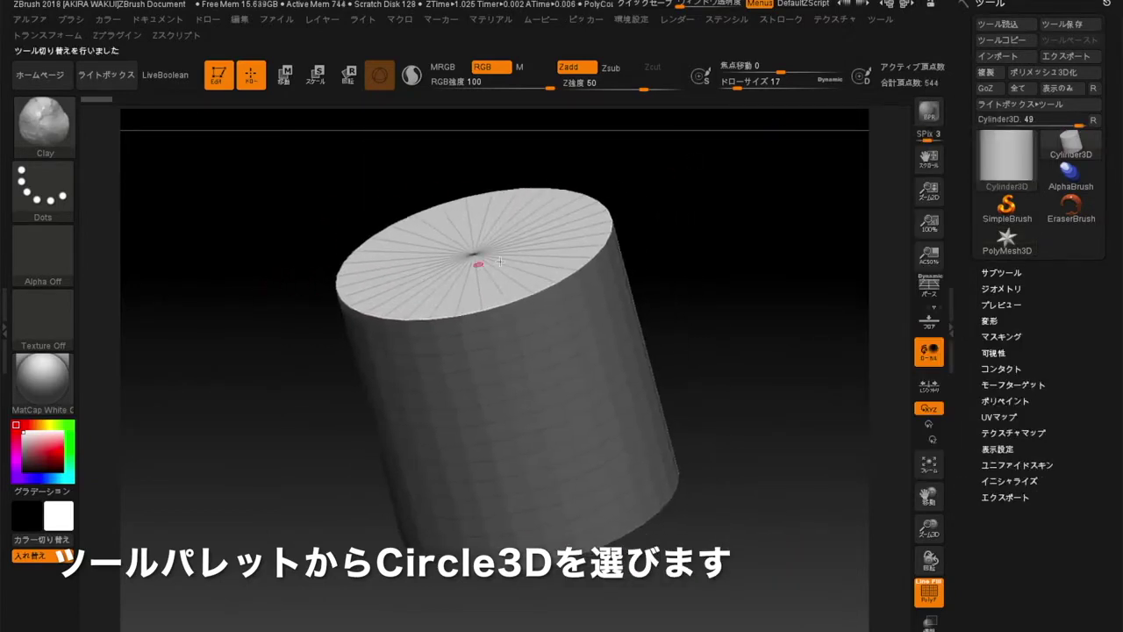
Step: Narrow the cylinder's top by setting its initialize top taper (上面テーパー) to 41
click(995, 481)
drag(967, 485, 959, 379)
drag(983, 284, 1002, 289)
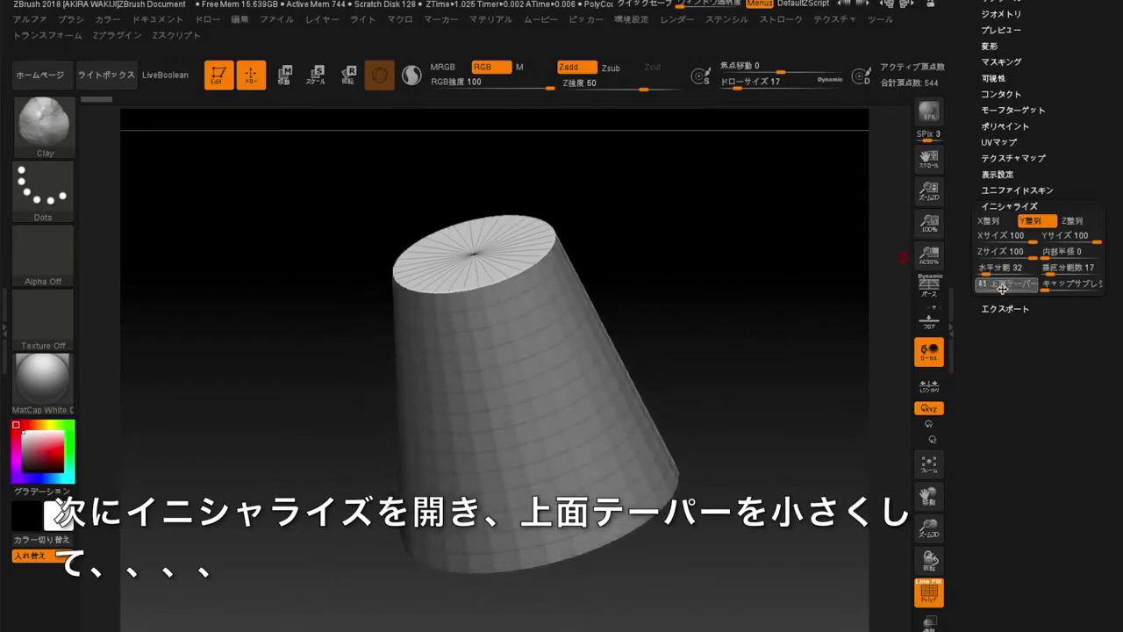
drag(786, 341, 760, 326)
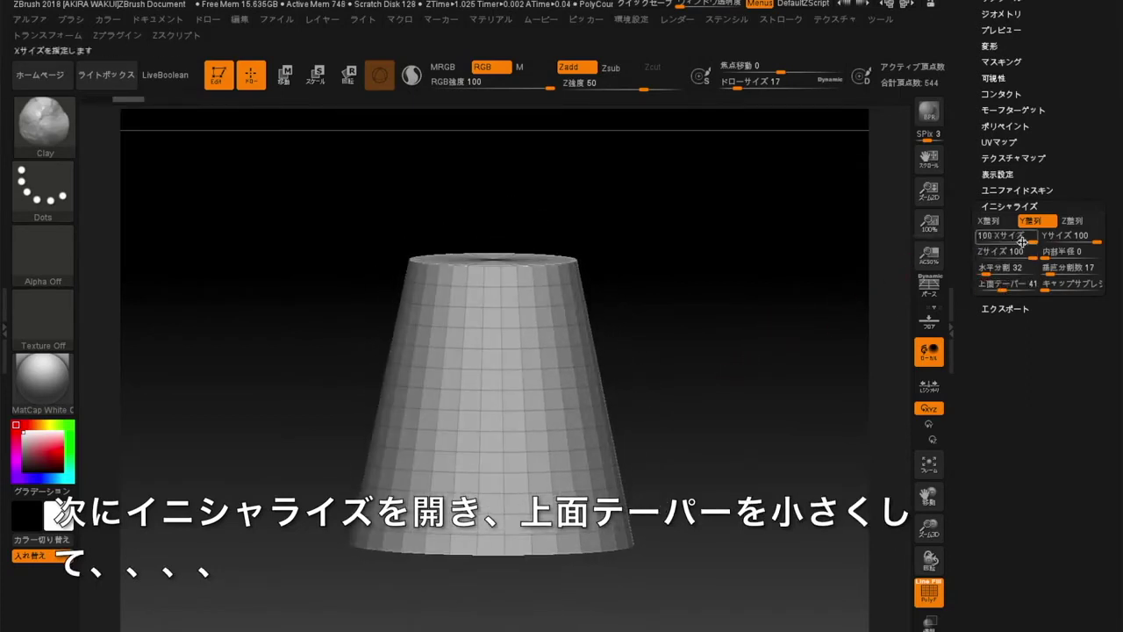
Step: Reduce the cylinder's Z size to 79 and enter 3 for its vertical divisions
drag(1024, 252, 1024, 276)
drag(764, 318, 792, 339)
text(3)
key(Return)
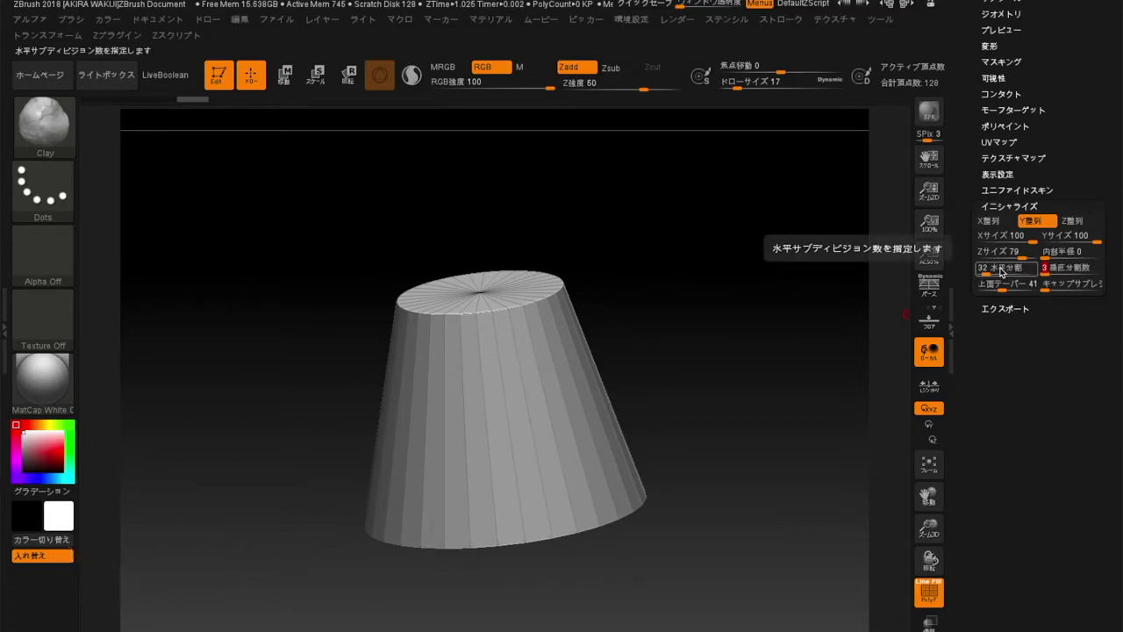
Step: Enter 32 for the cylinder's horizontal divisions
click(1001, 269)
text(32)
key(BackSpace)
right_click(853, 414)
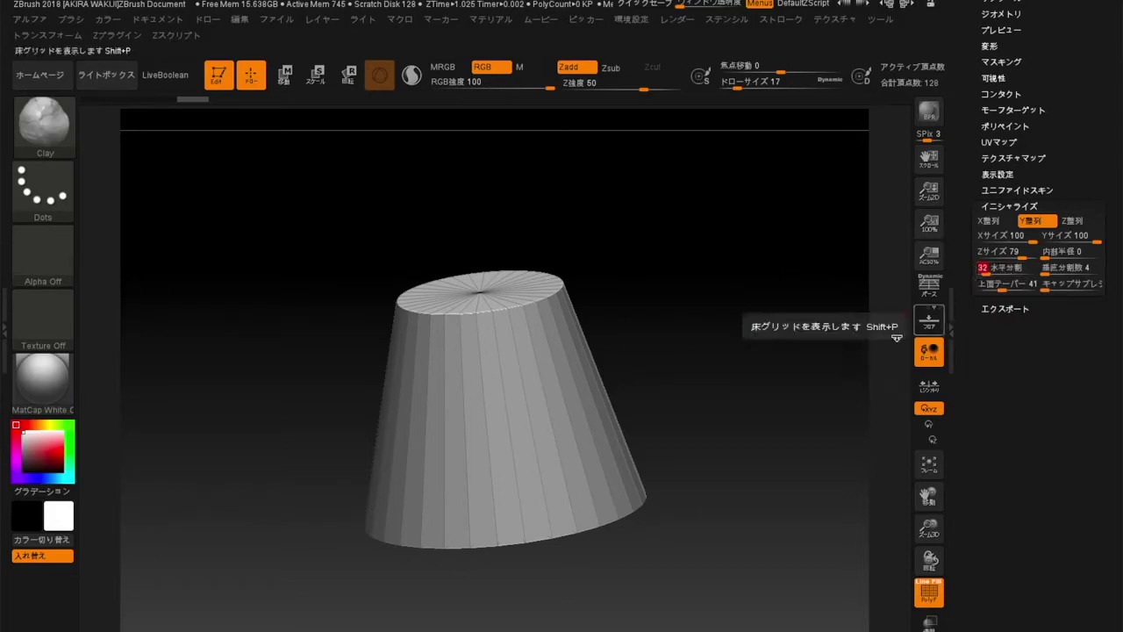
drag(761, 289, 788, 513)
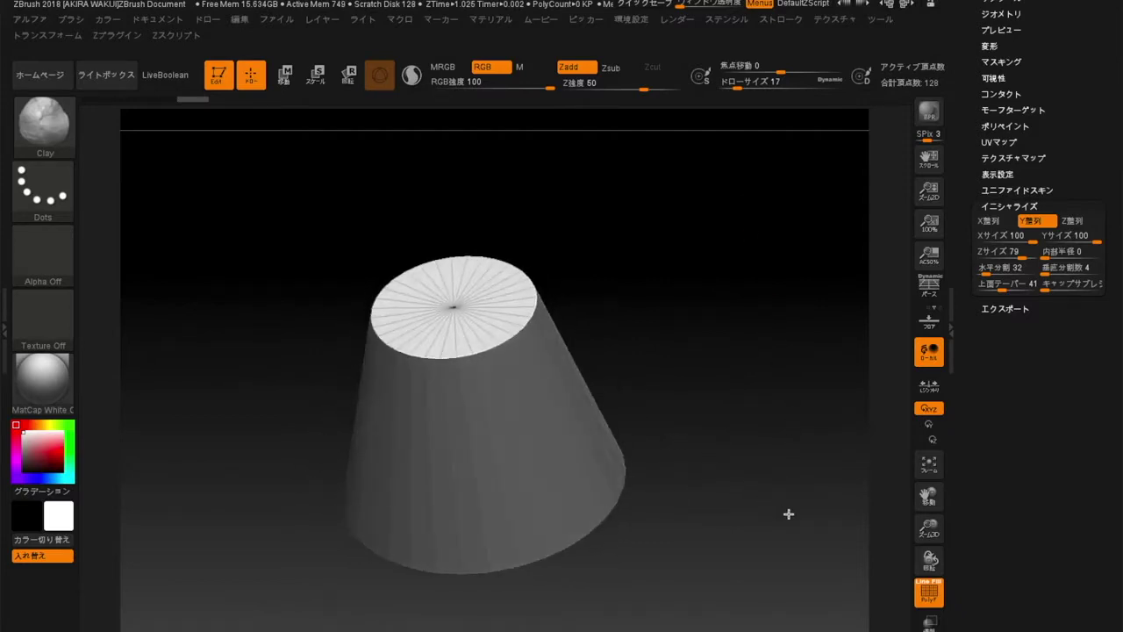
Step: Convert the tapered cylinder primitive to an editable PolyMesh3D
click(993, 206)
mouse_move(966, 76)
mouse_down()
mouse_move(969, 158)
mouse_move(985, 181)
mouse_up()
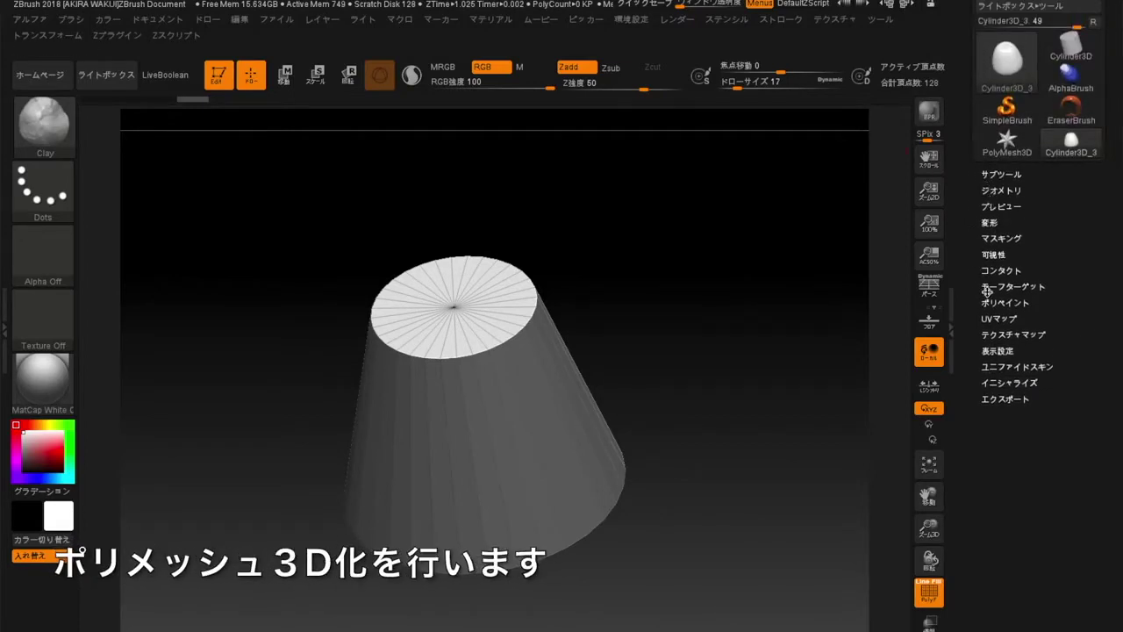
drag(968, 50, 964, 139)
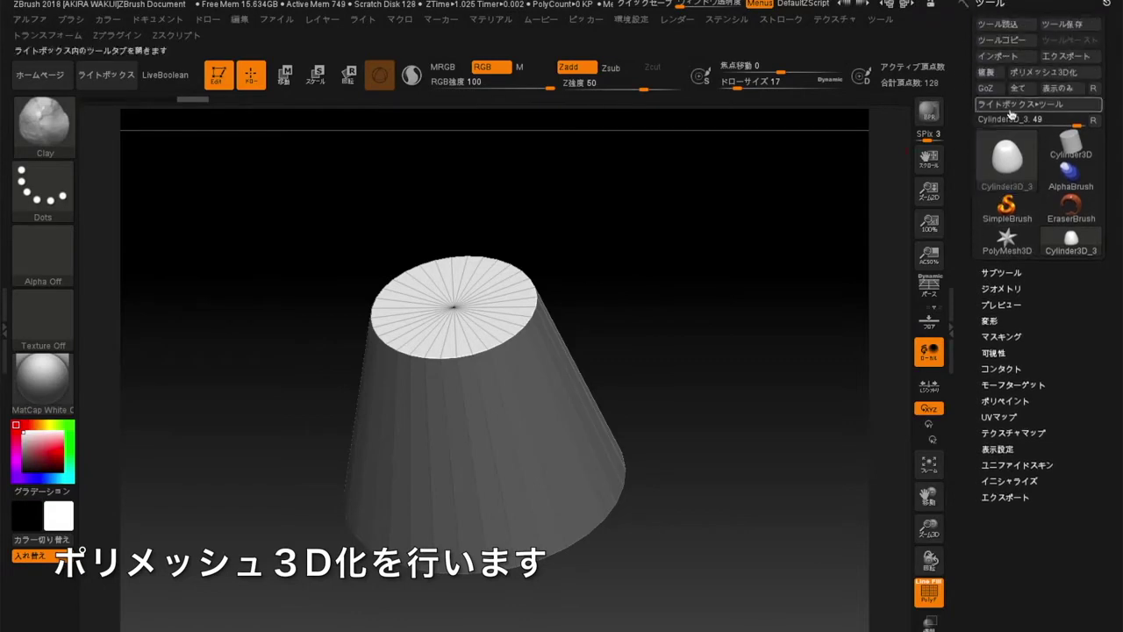
click(1089, 74)
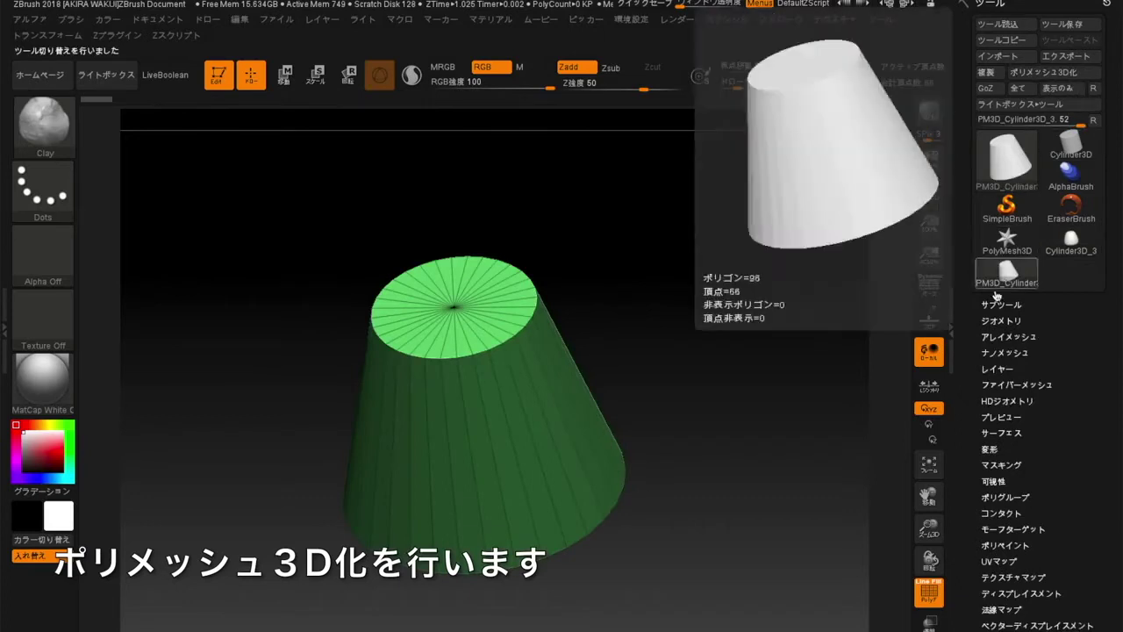
Step: Divide the tapered cylinder's faces into polygroups by normals (法線グループ化) with the 45 angle setting
drag(973, 339, 986, 234)
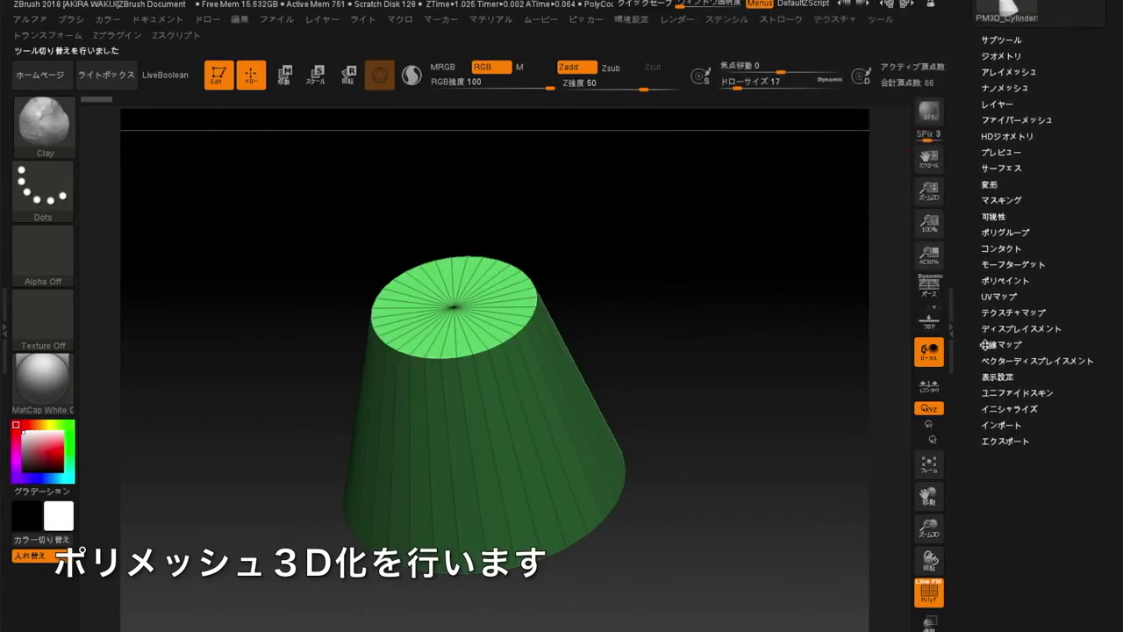
click(1004, 282)
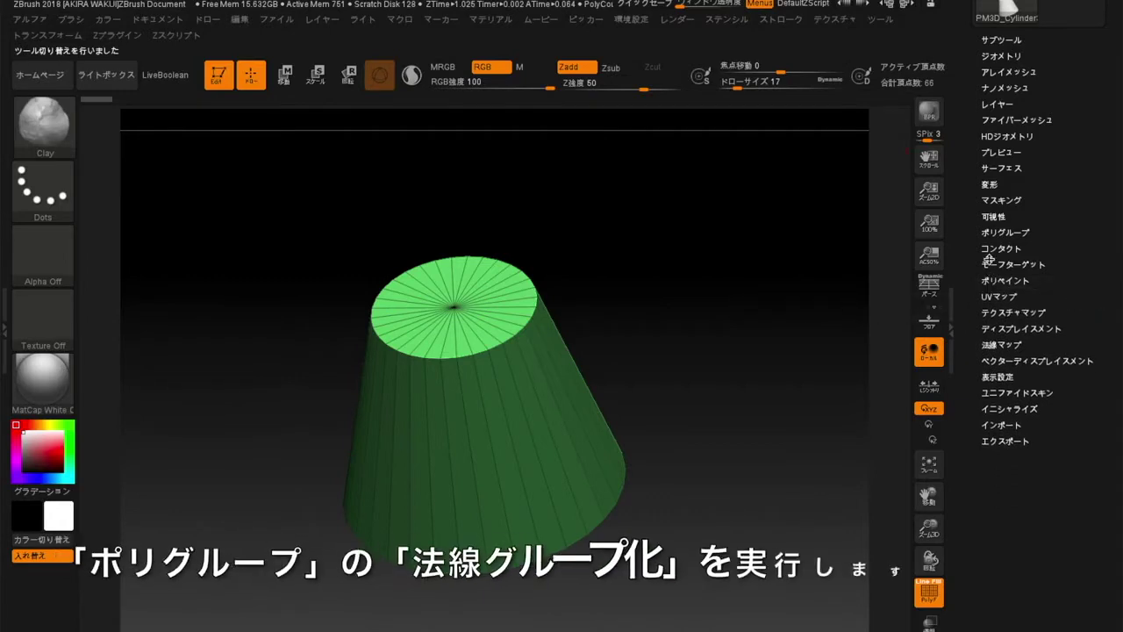
click(1000, 232)
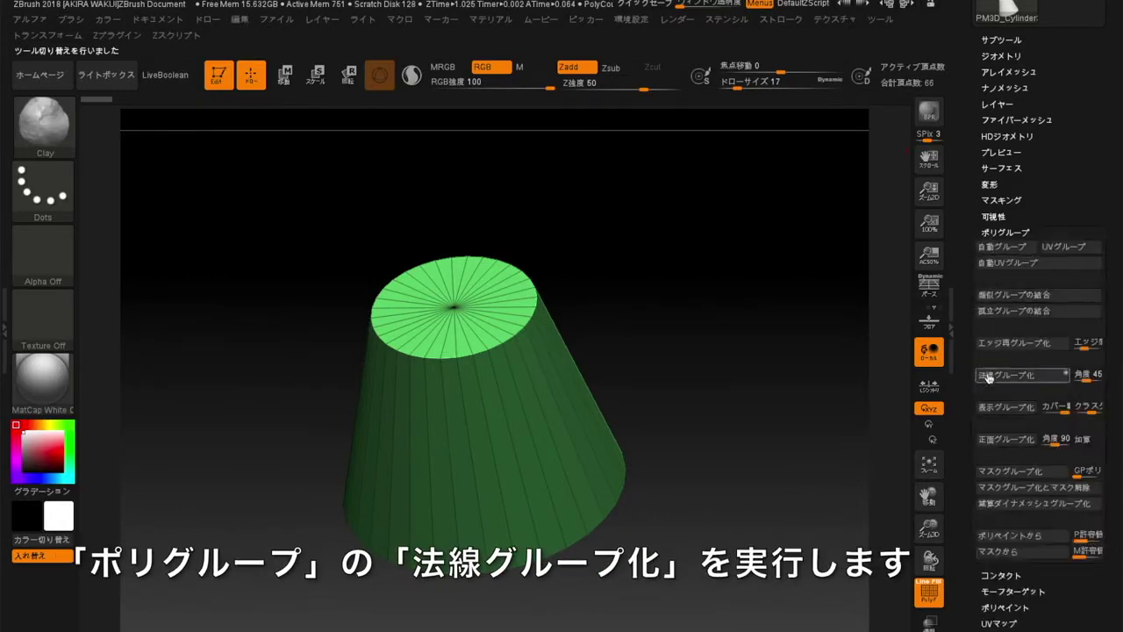
click(1045, 378)
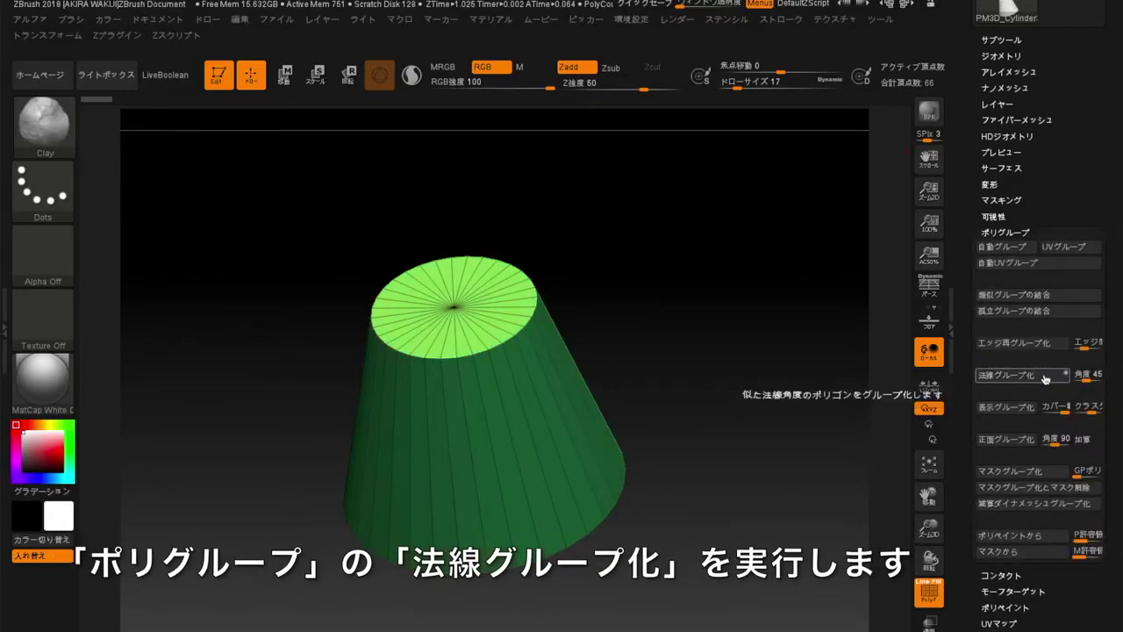
drag(795, 395, 756, 440)
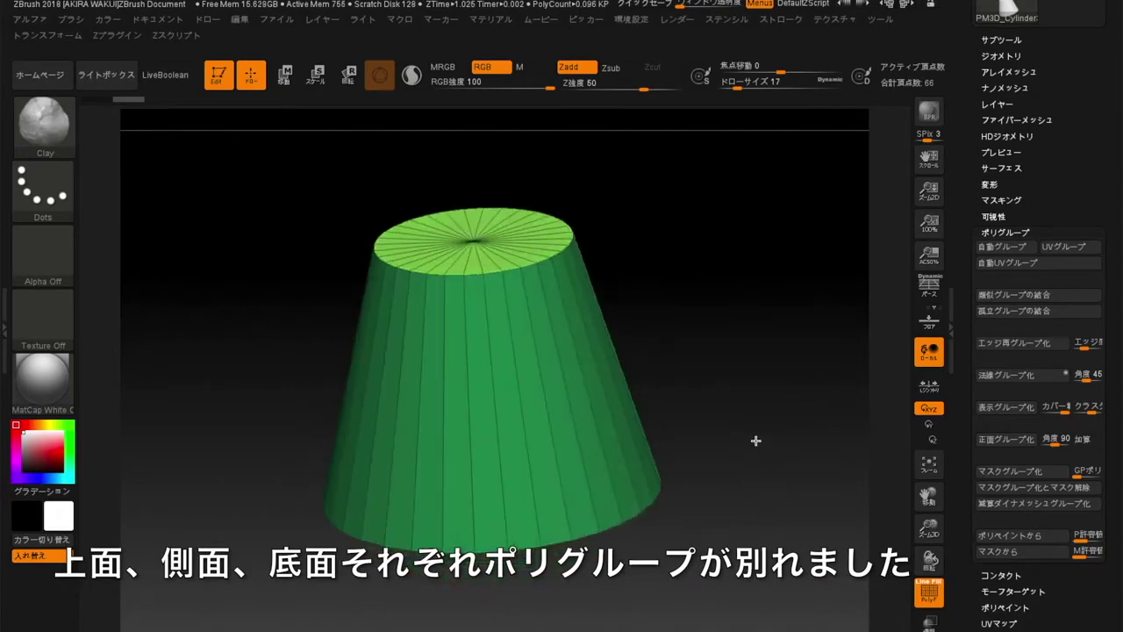
Step: Activate radial symmetry around the Y axis only, with a radial count of 16
click(51, 35)
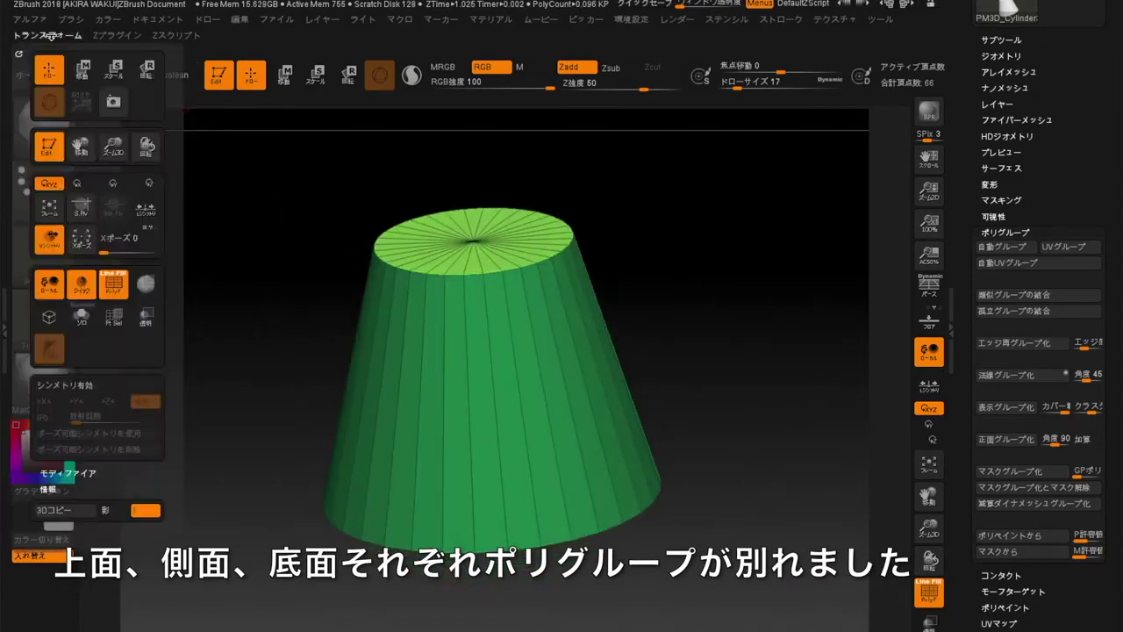
click(77, 387)
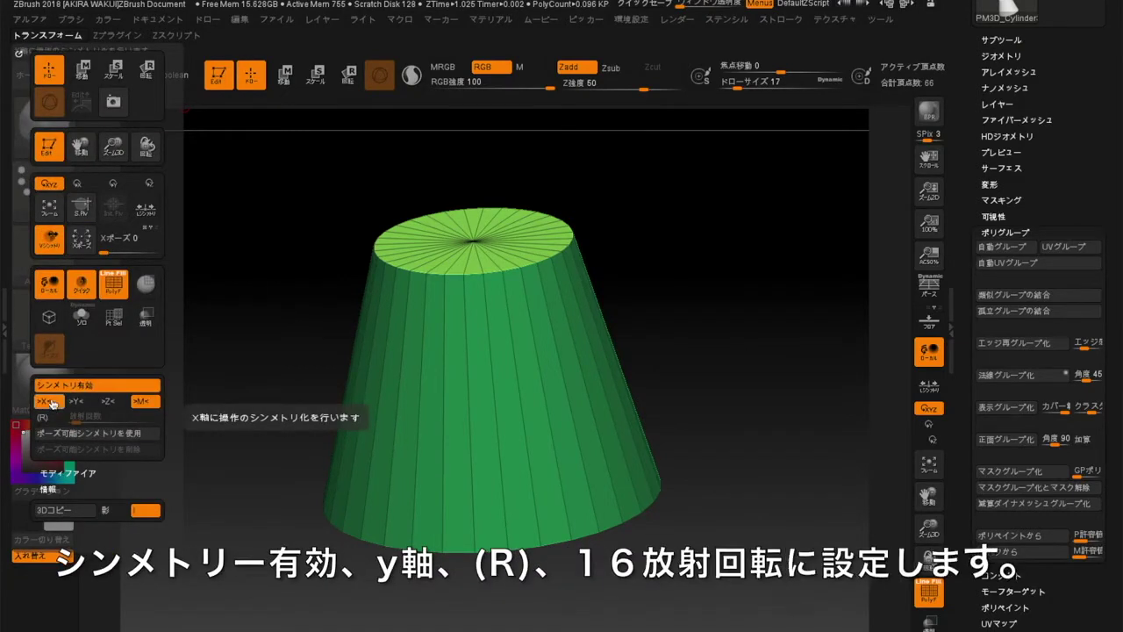
click(76, 402)
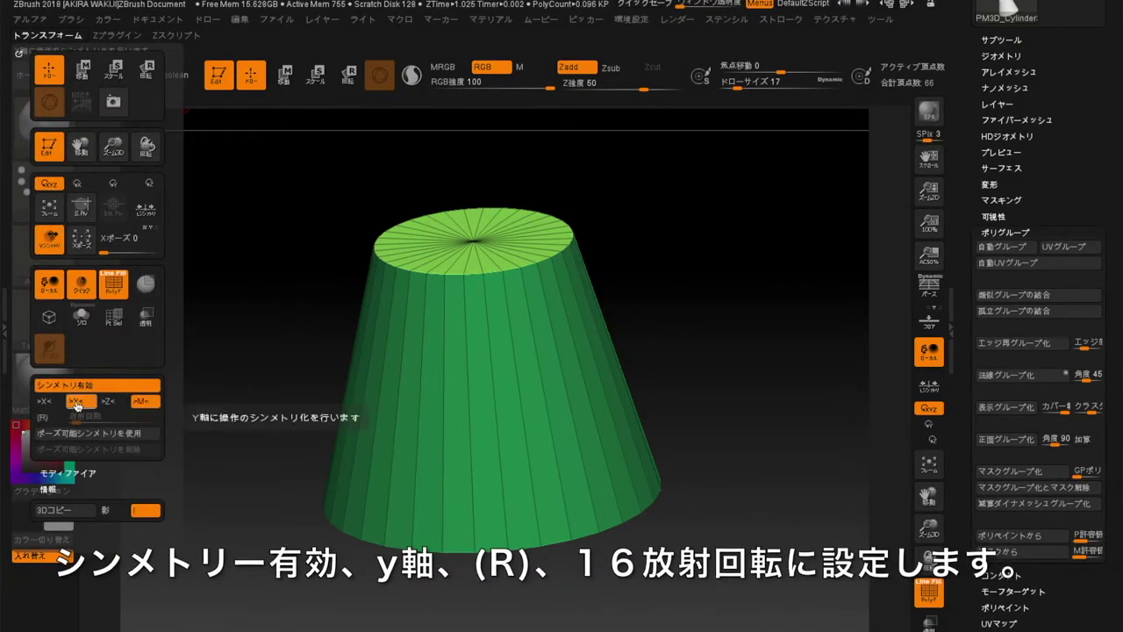
click(46, 418)
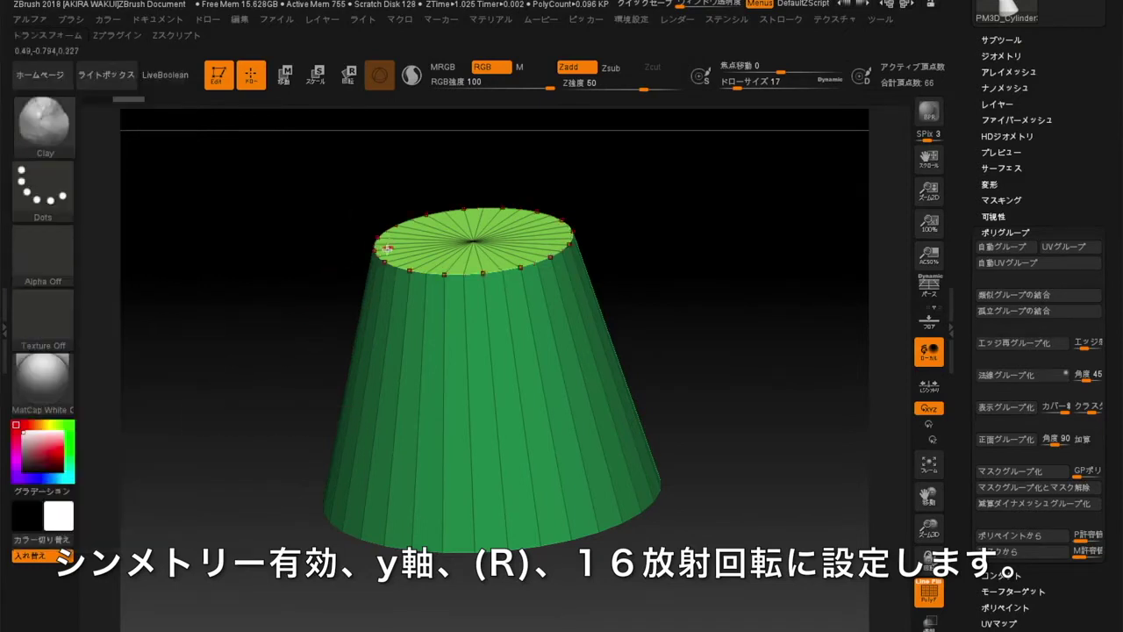
Step: With the Move brush, shift every other vertex of the top and bottom rims around the circumference to form overlapping pleats
drag(309, 241, 371, 341)
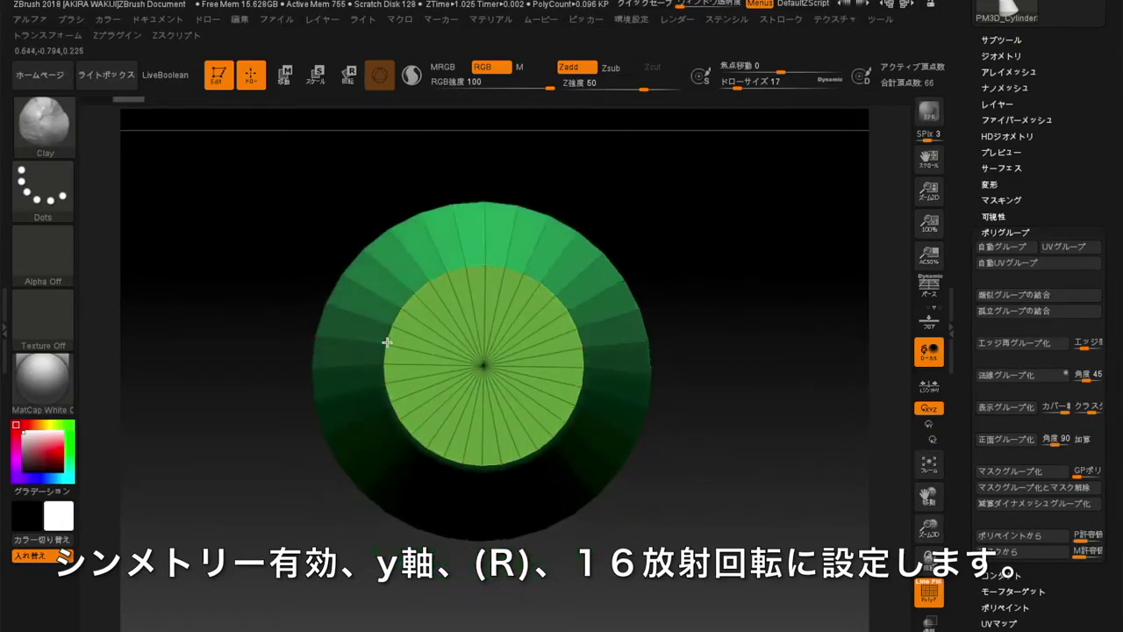
click(43, 122)
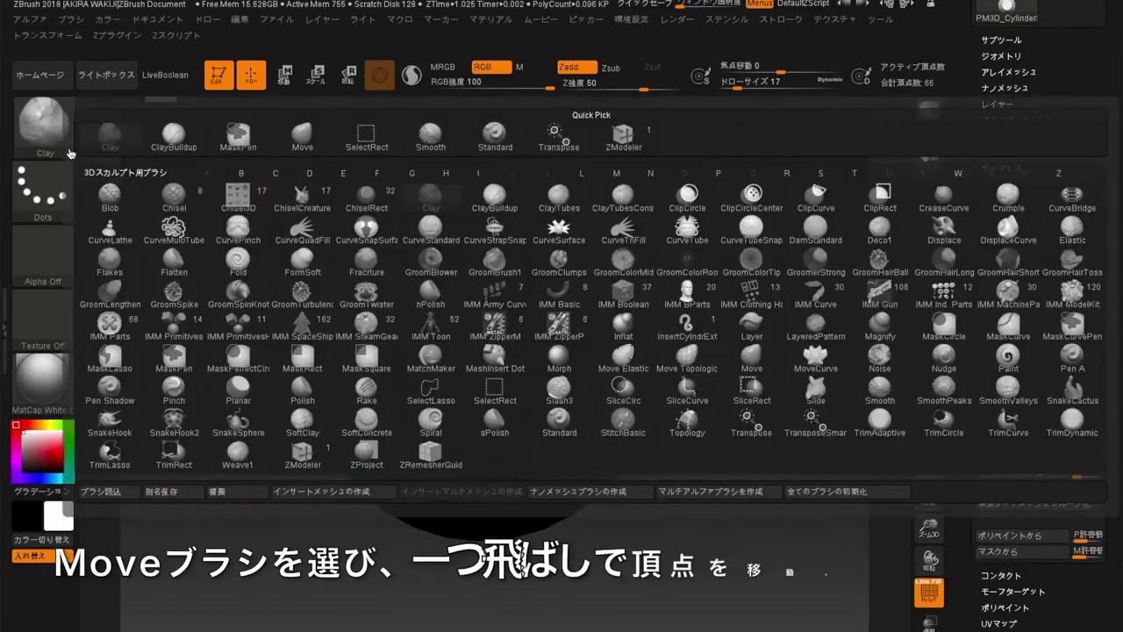
click(752, 351)
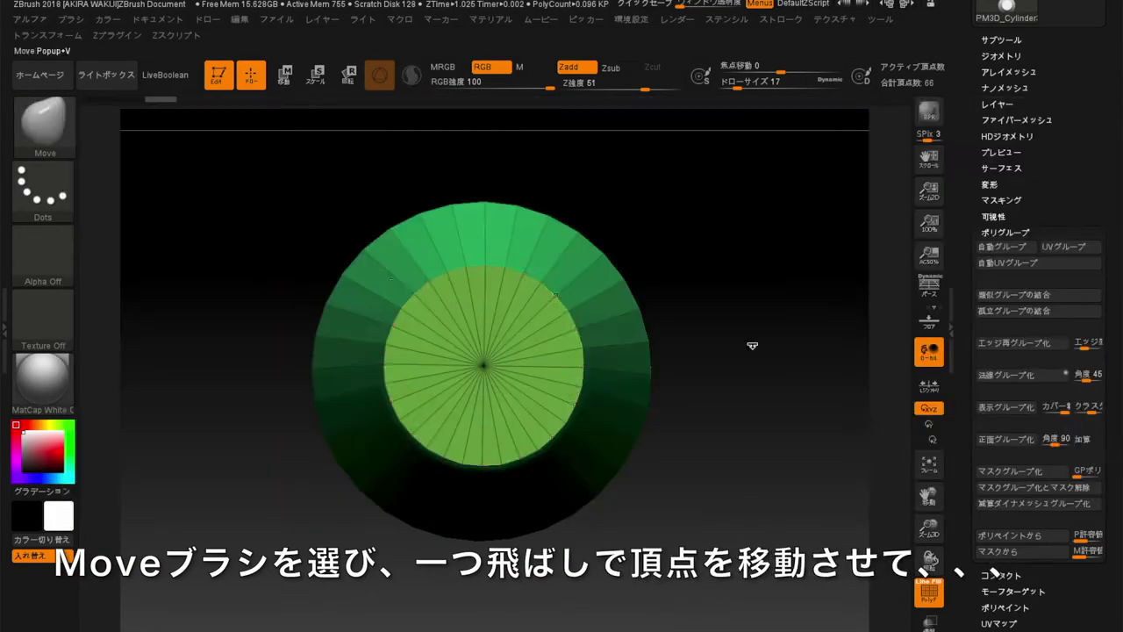
drag(391, 327, 437, 293)
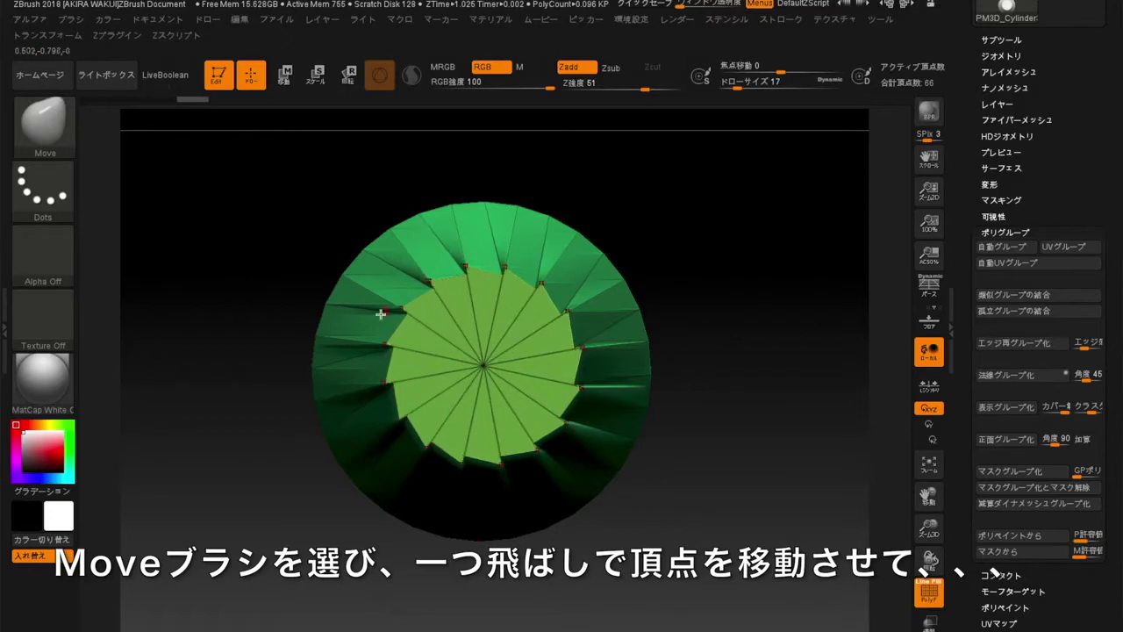
drag(385, 272, 497, 157)
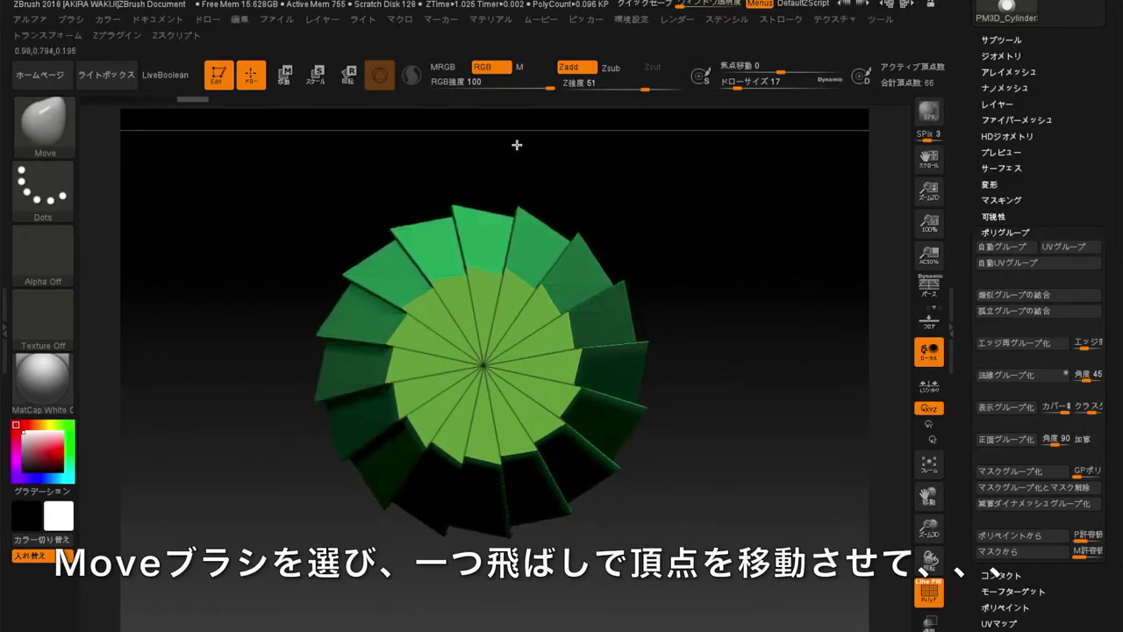
drag(271, 459, 363, 415)
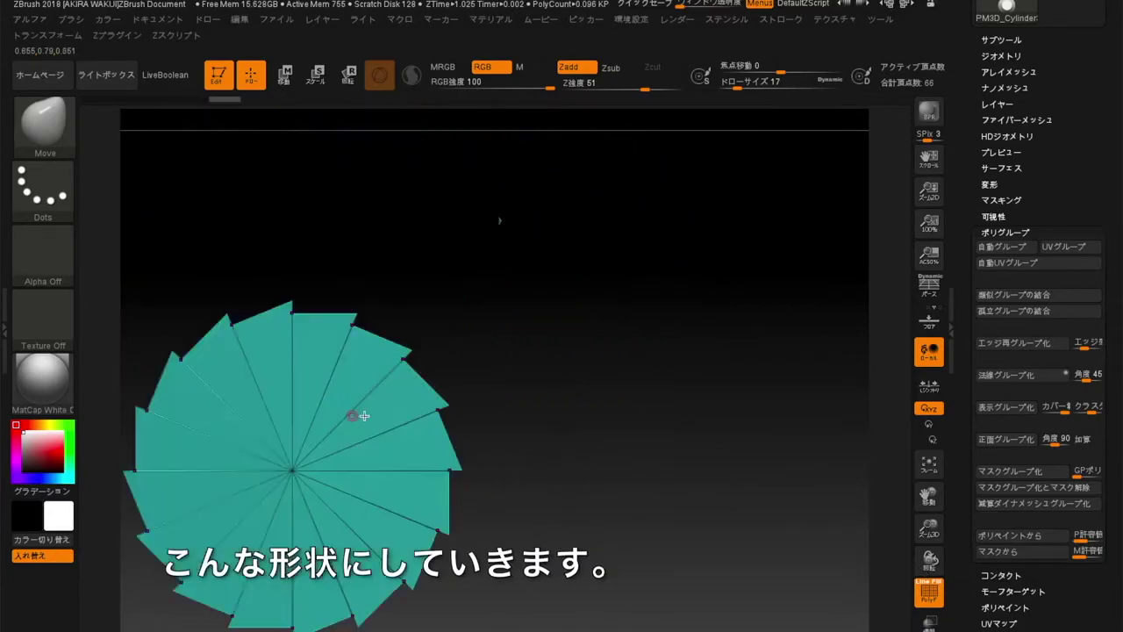
drag(567, 465, 175, 401)
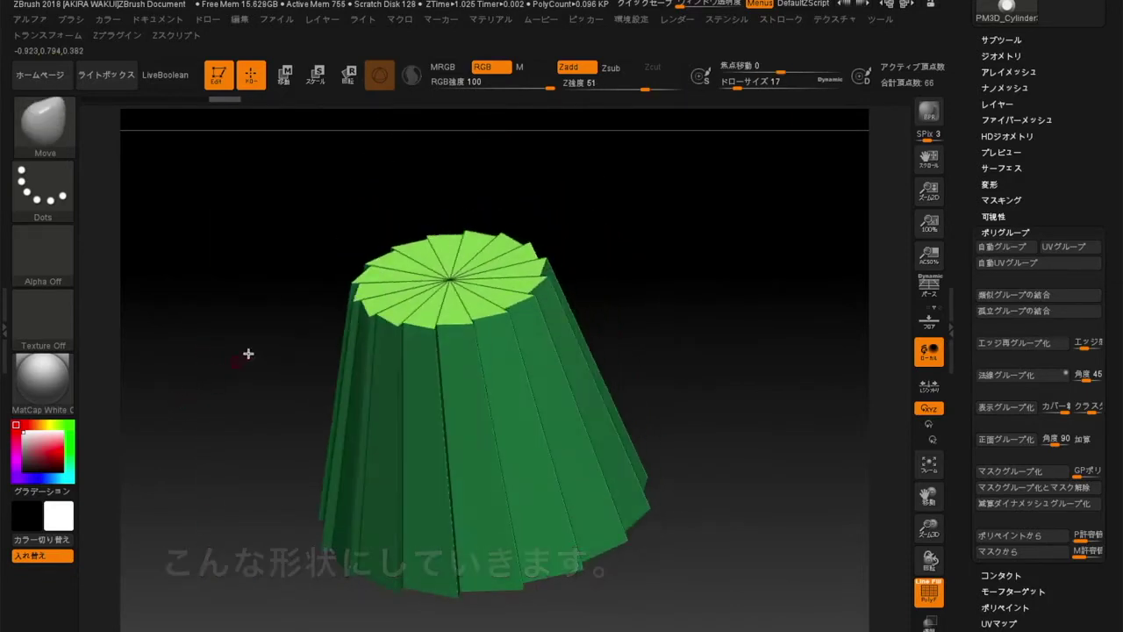
Step: Hide the top and bottom cap polygroups, leaving only the pleated side visible
key(ctrl+shift)
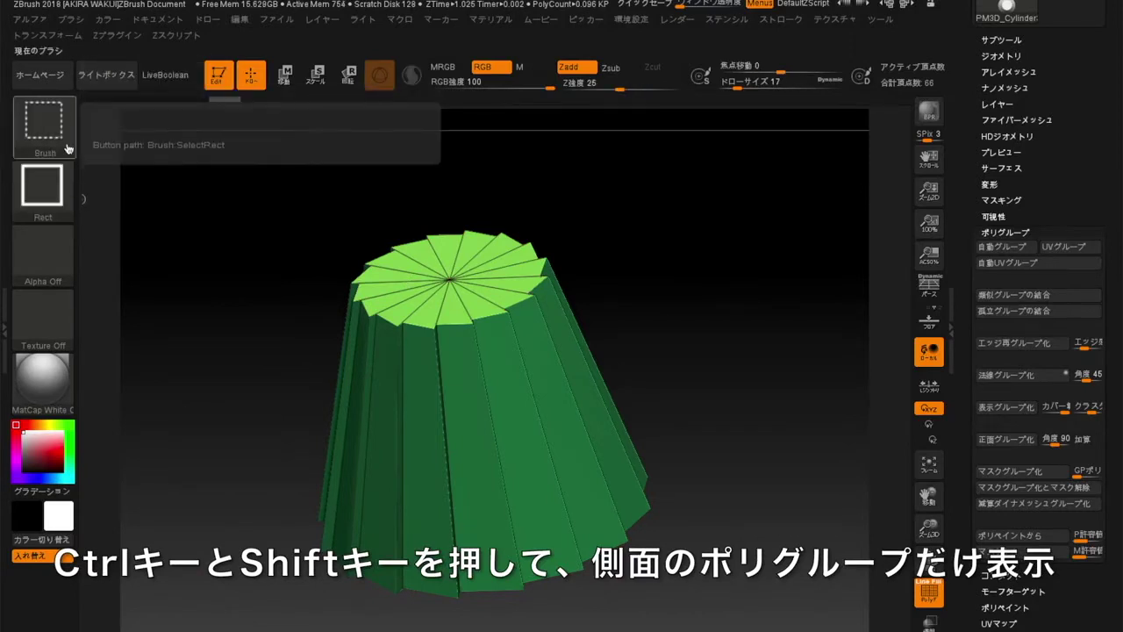
ctrl+shift+click(450, 280)
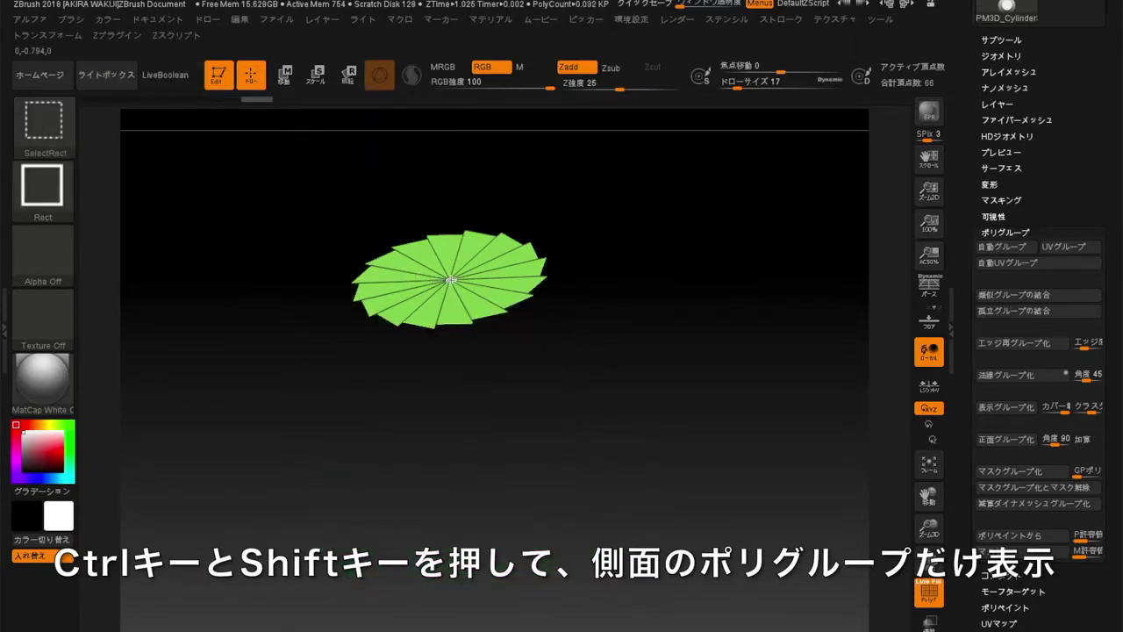
ctrl+shift+click(450, 280)
drag(234, 489, 265, 359)
key(ctrl+shift)
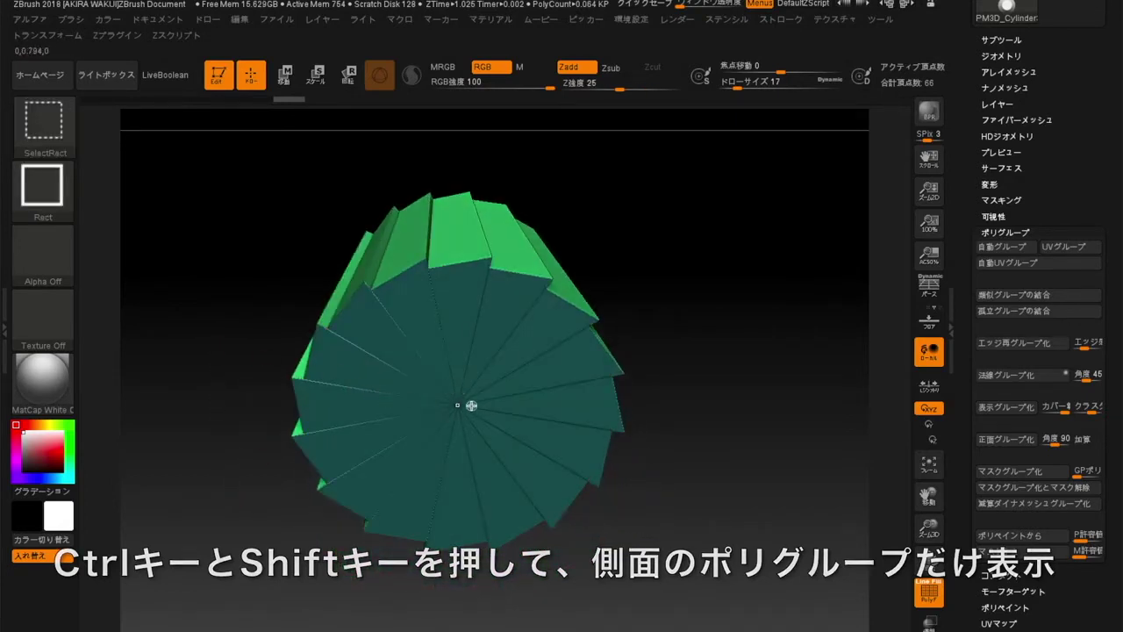
ctrl+shift+click(459, 406)
Step: Split the hidden cap faces off into a separate subtool with Split Hidden (非表示分割)
mouse_move(258, 295)
mouse_down()
mouse_move(261, 466)
mouse_move(271, 474)
mouse_move(270, 423)
mouse_up()
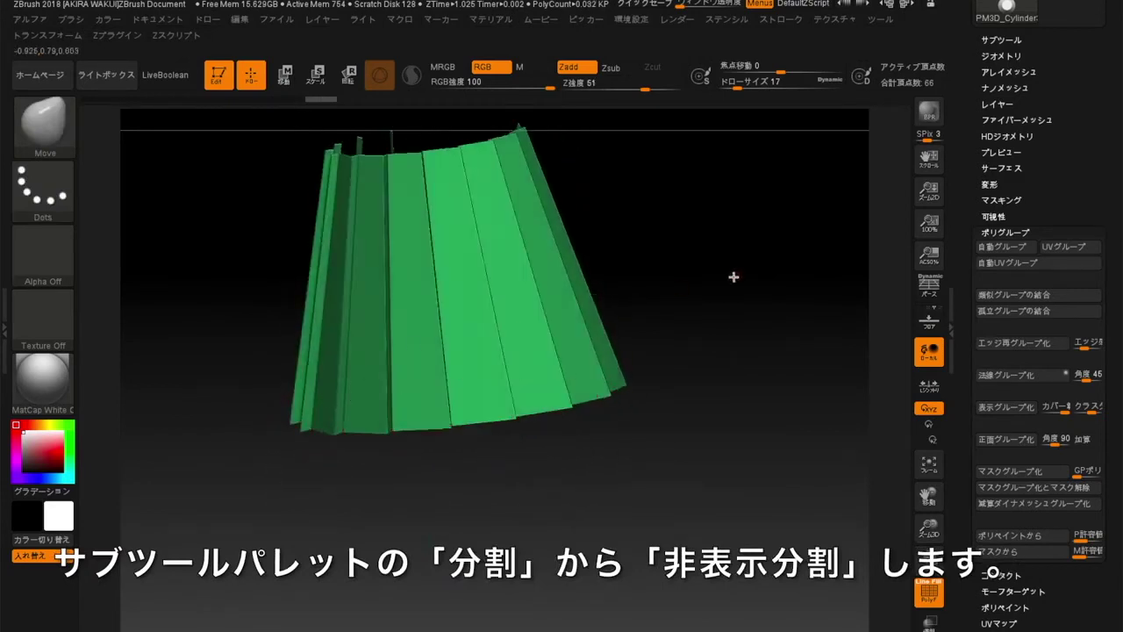
click(991, 40)
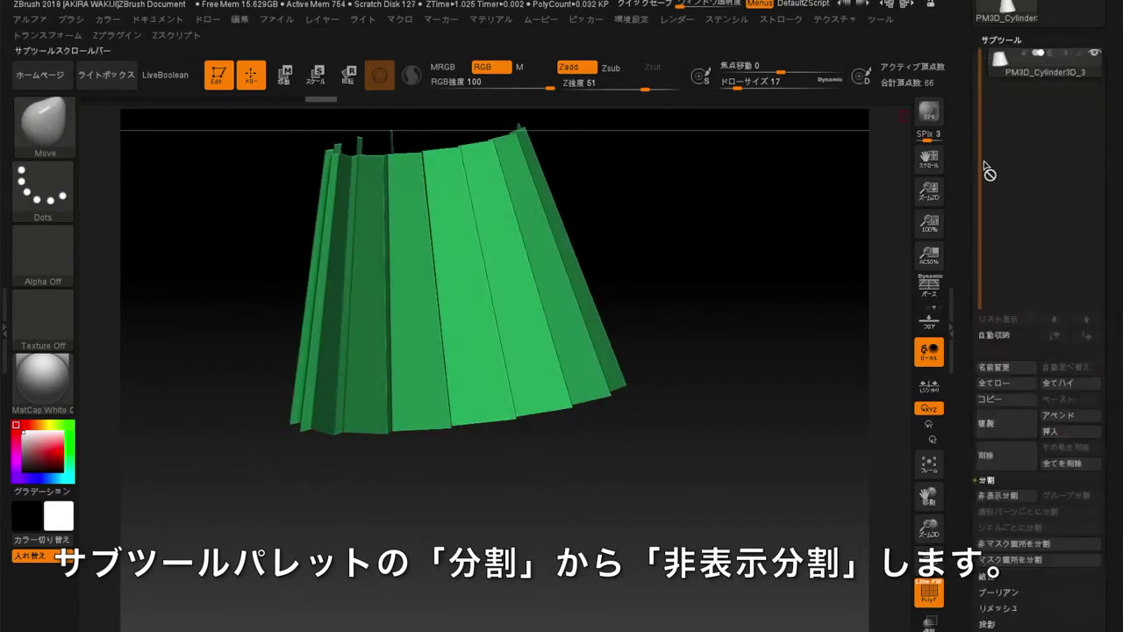
click(1031, 497)
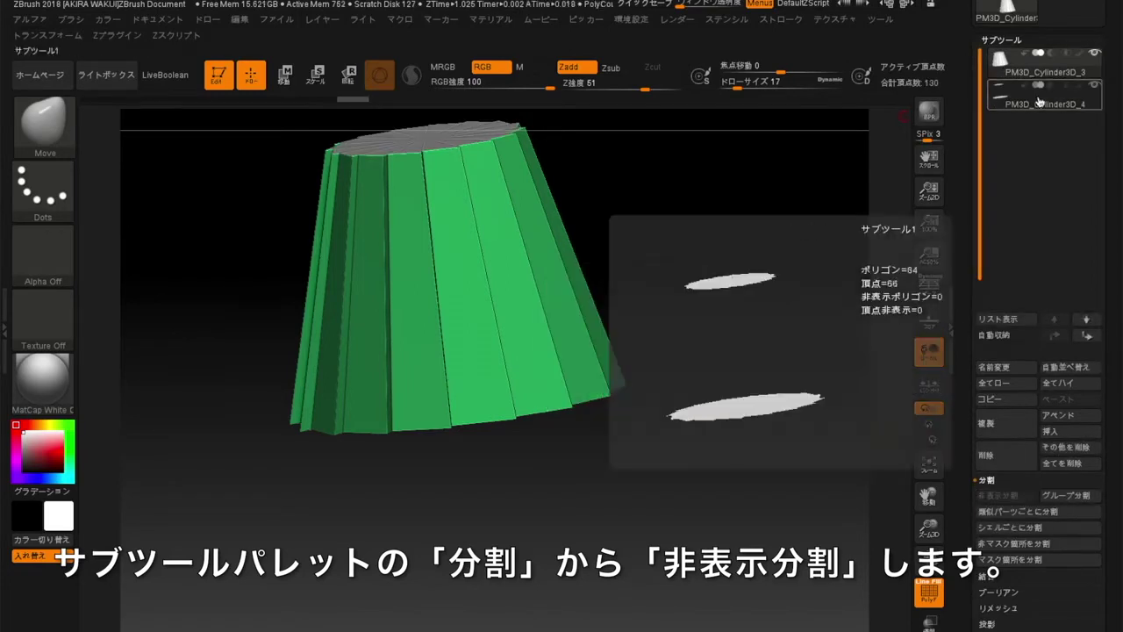
Step: Delete the separated subtool containing the top and bottom cap faces, keeping only the pleated side
click(1038, 102)
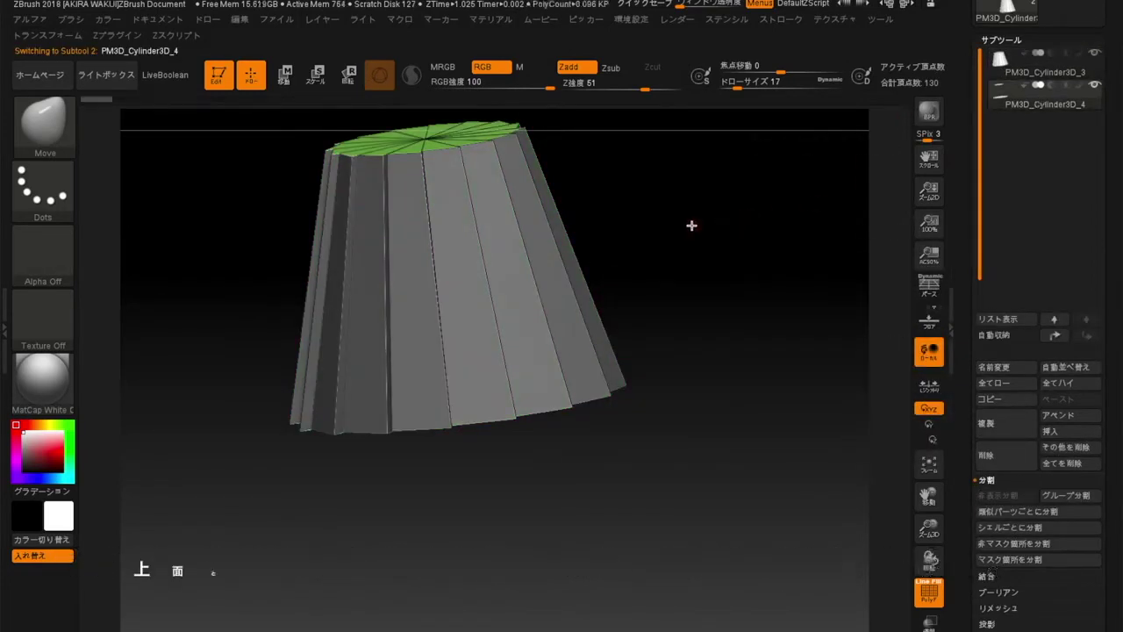
drag(672, 223, 707, 334)
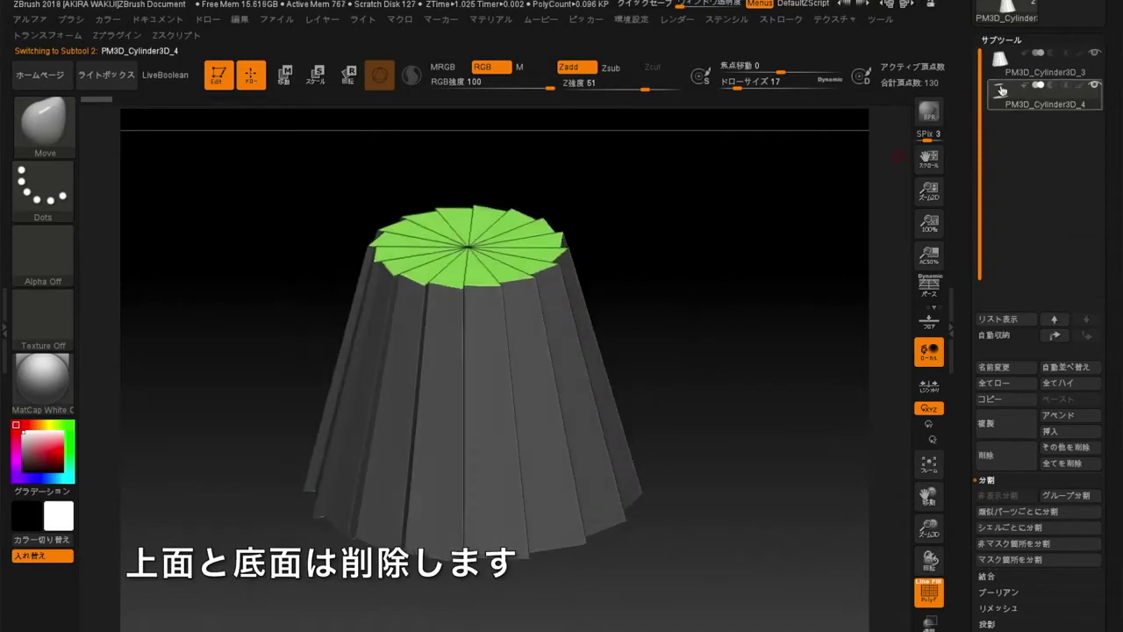
click(983, 456)
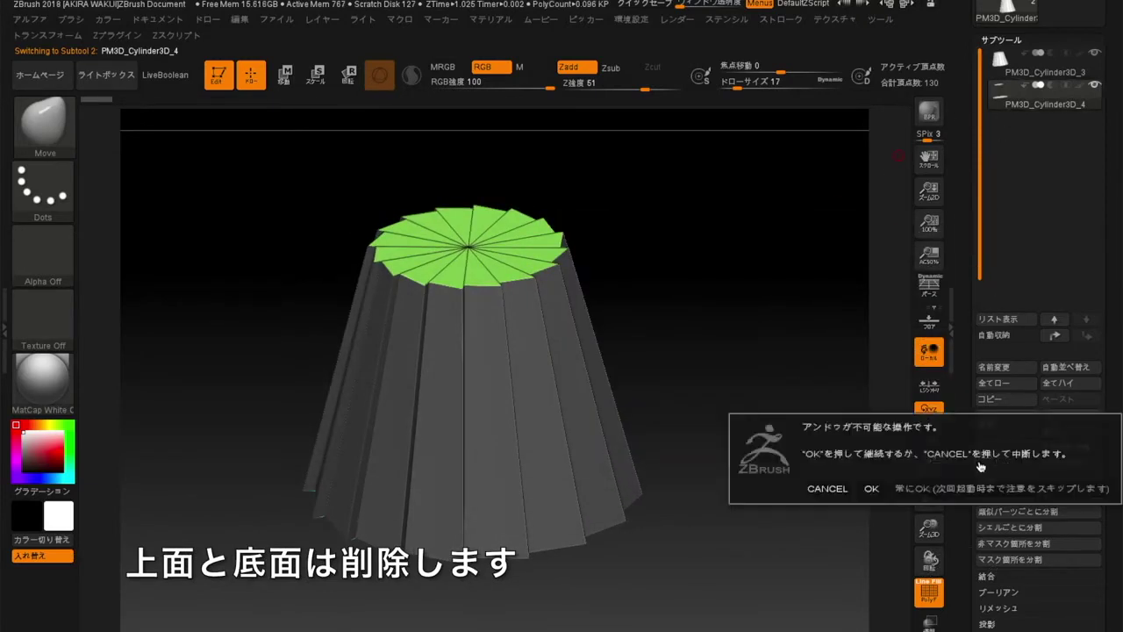
click(872, 489)
drag(722, 381, 712, 427)
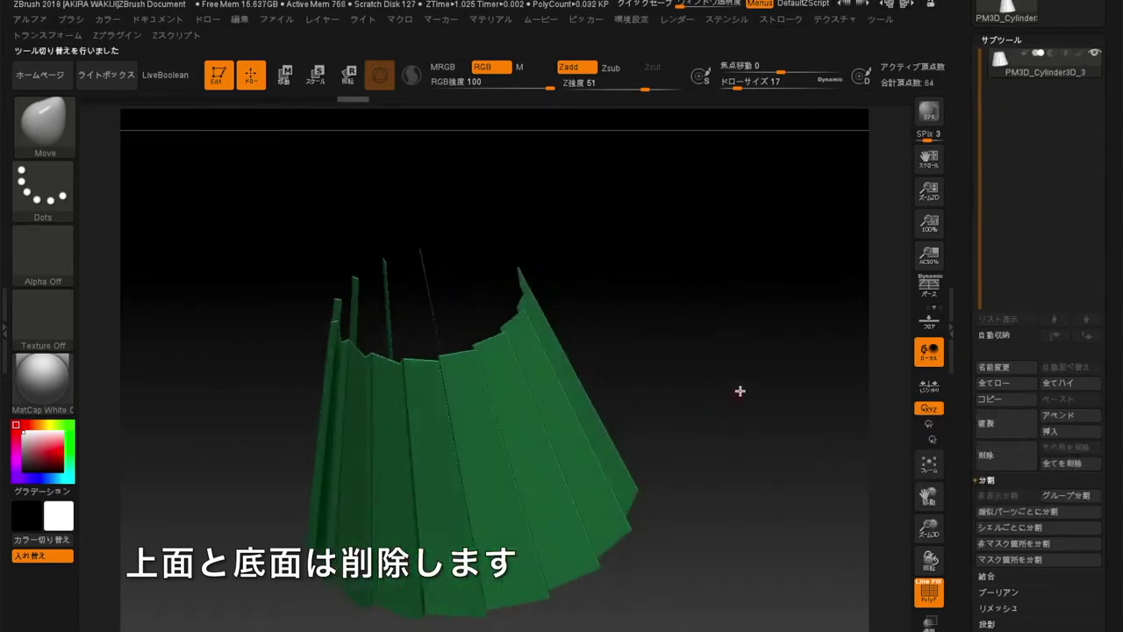
alt+drag(772, 372, 776, 334)
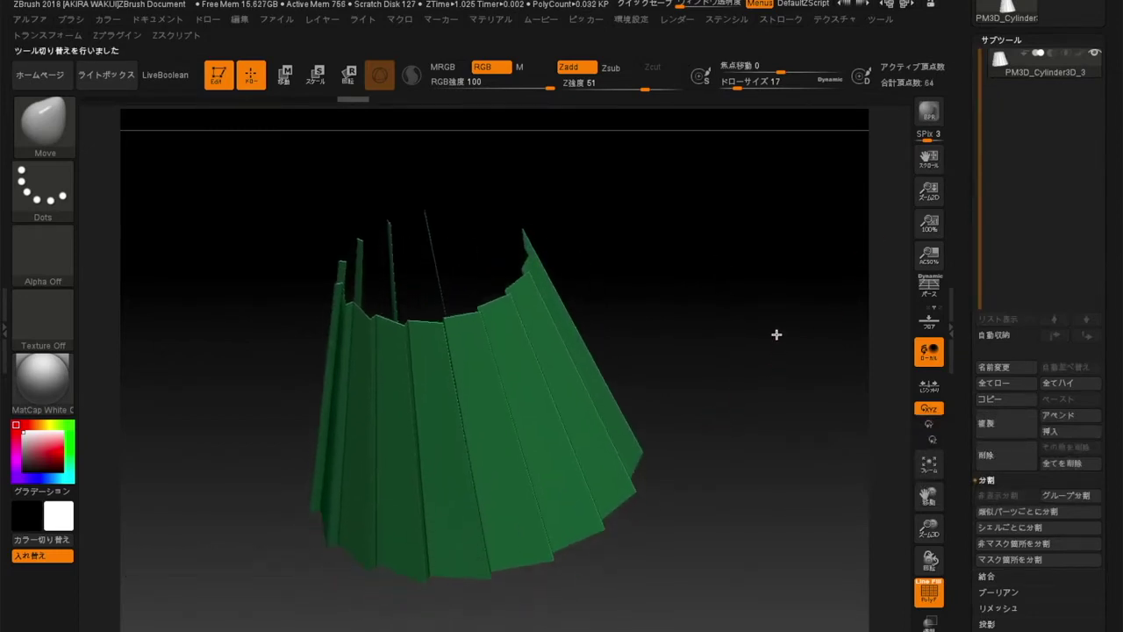
Step: Switch to the ZModeler brush and turn off symmetry (シンメトリ有効)
click(67, 130)
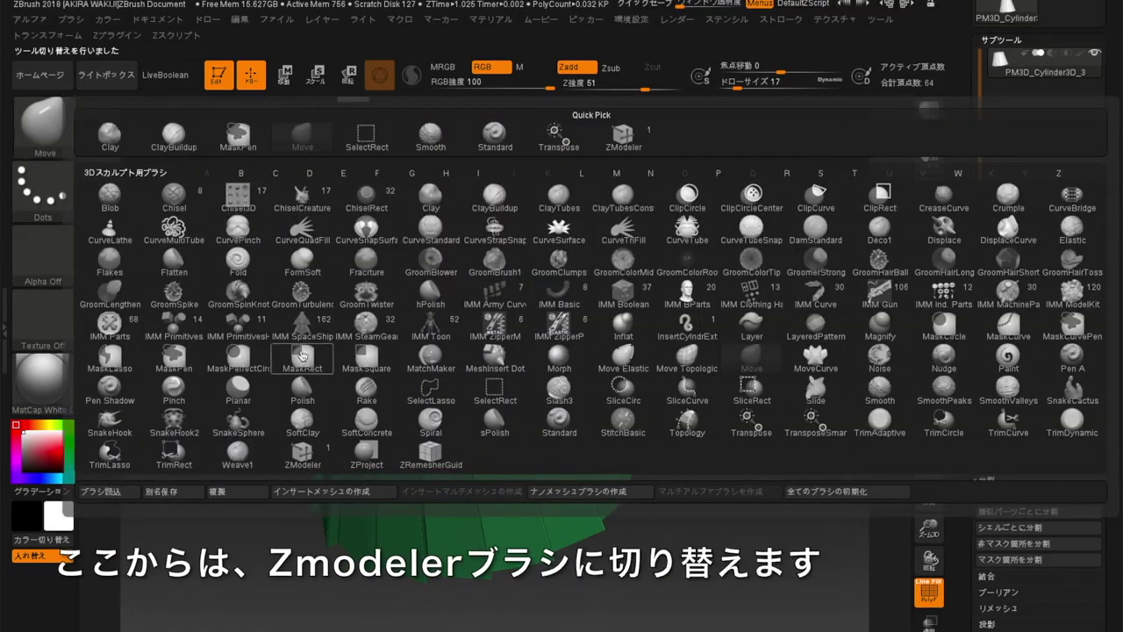
click(301, 452)
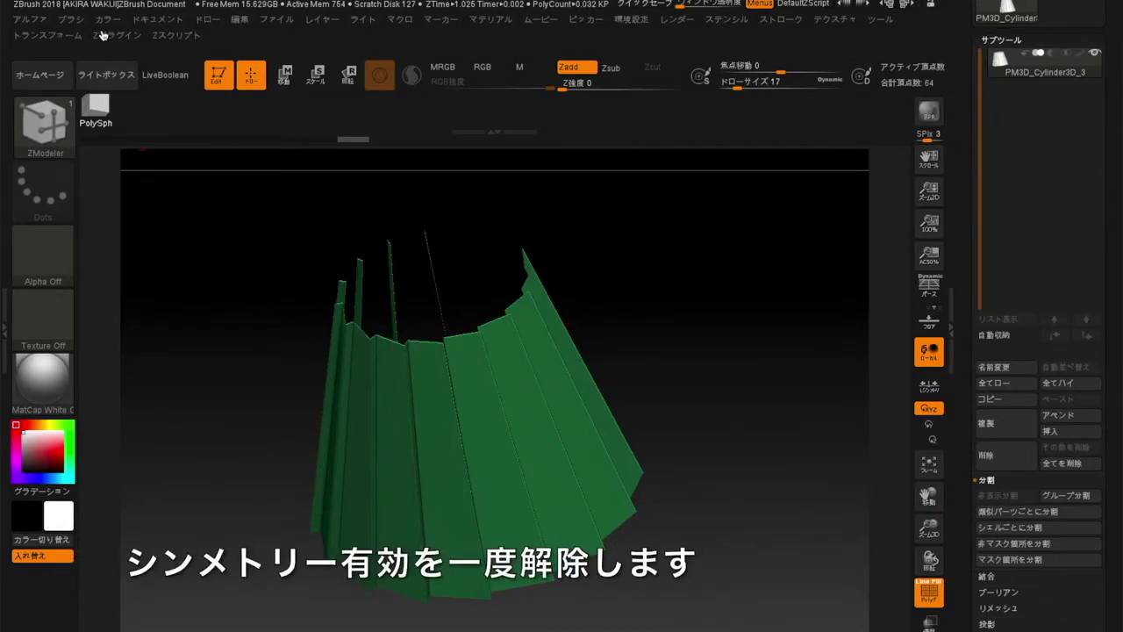
click(64, 36)
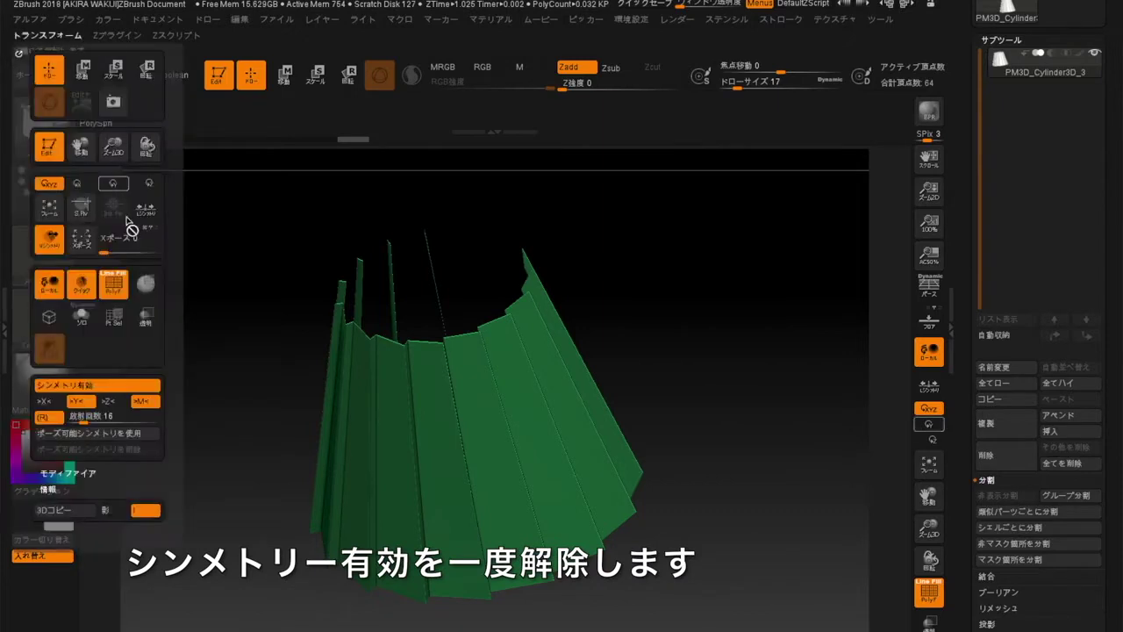
click(123, 391)
Step: Thicken the pleated side with the ZModeler polygon action QMesh (Qメッシュ) targeting the whole polygroup (ポリグループ全て)
key(space)
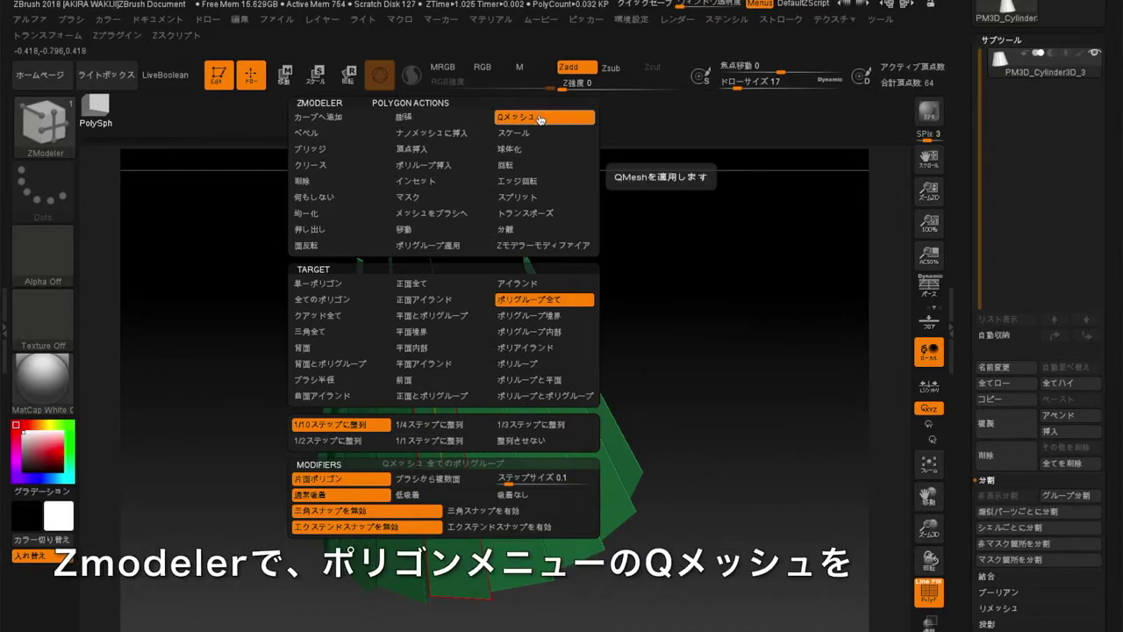
click(529, 302)
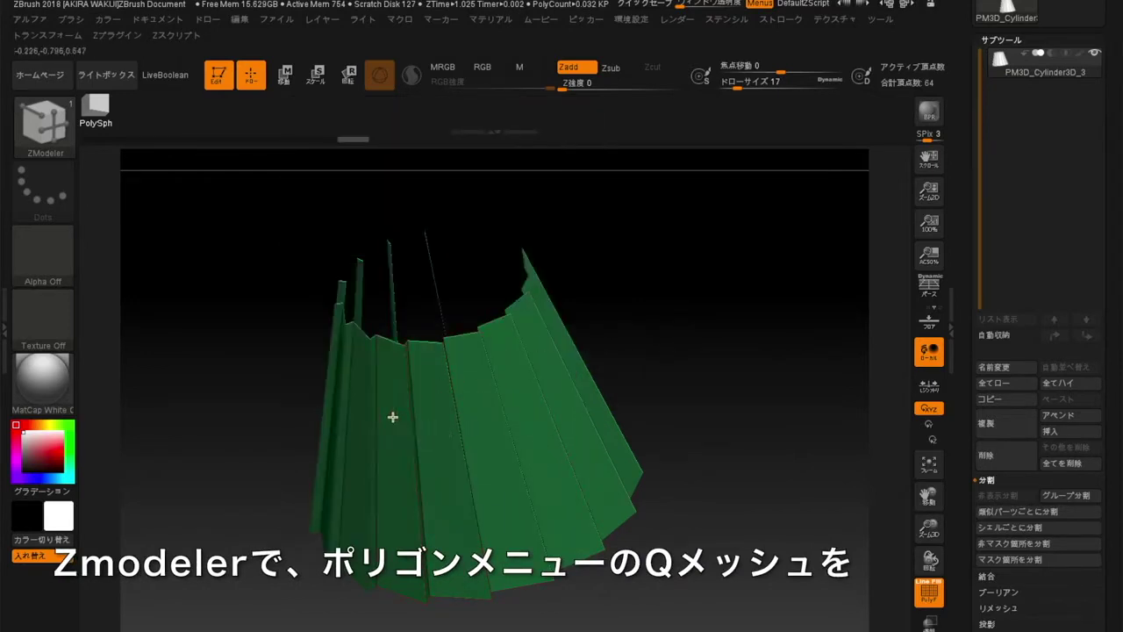
mouse_move(393, 416)
mouse_down()
mouse_move(407, 401)
mouse_move(379, 412)
mouse_up()
key(ctrl+z)
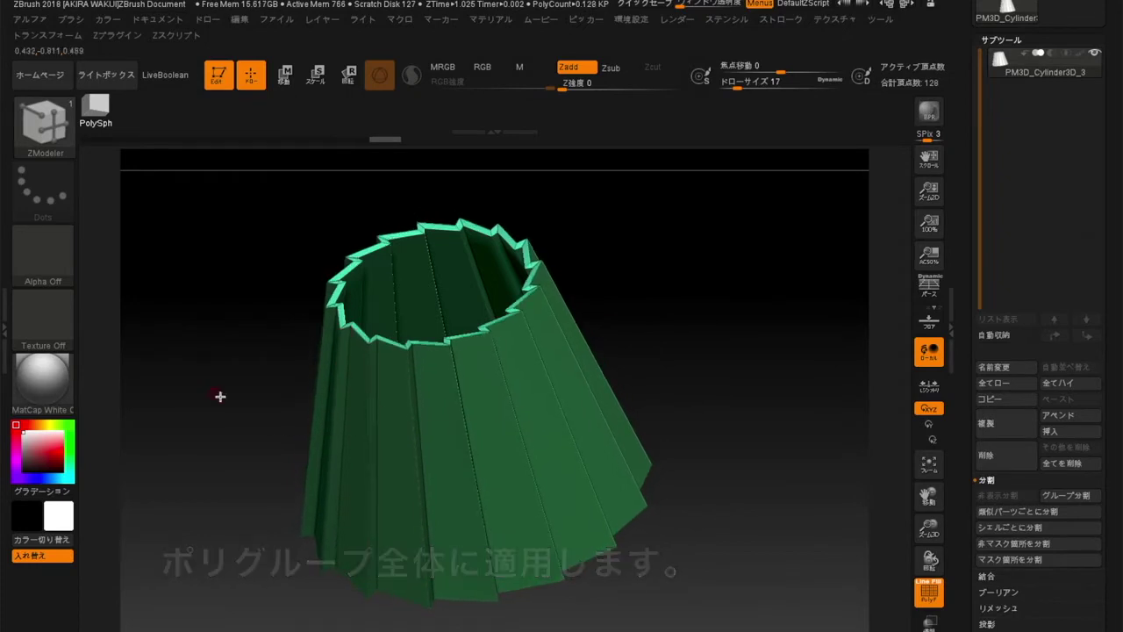
drag(261, 423, 237, 402)
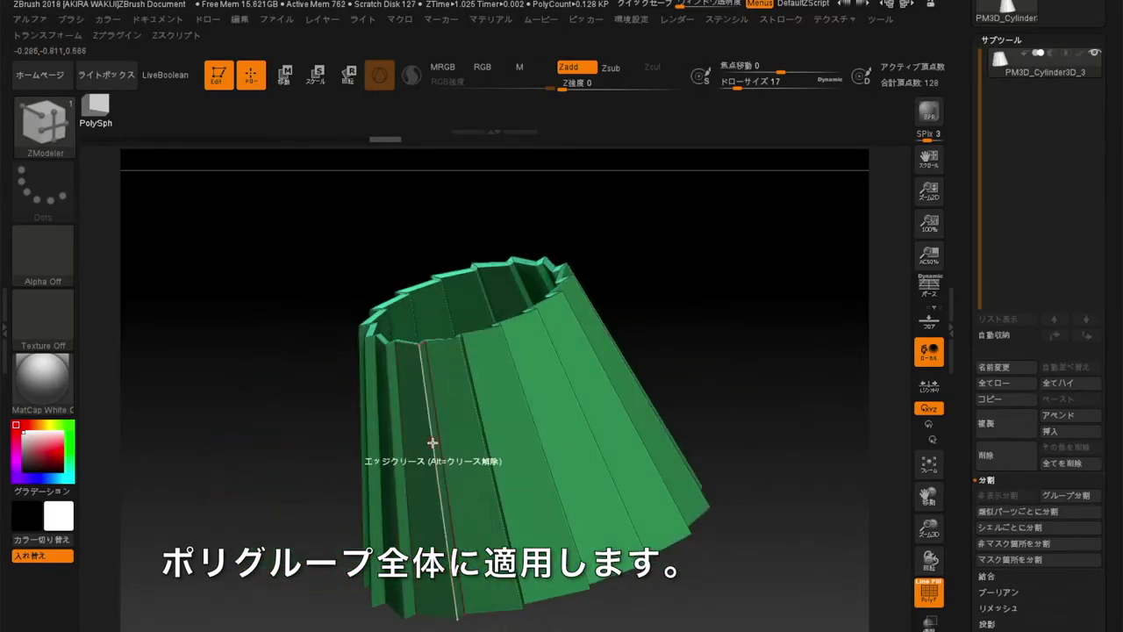
Step: Insert multiple evenly spaced horizontal edge loops on the outer and inner walls, using the same-polygroup modifier (同一ポリグループ)
key(space)
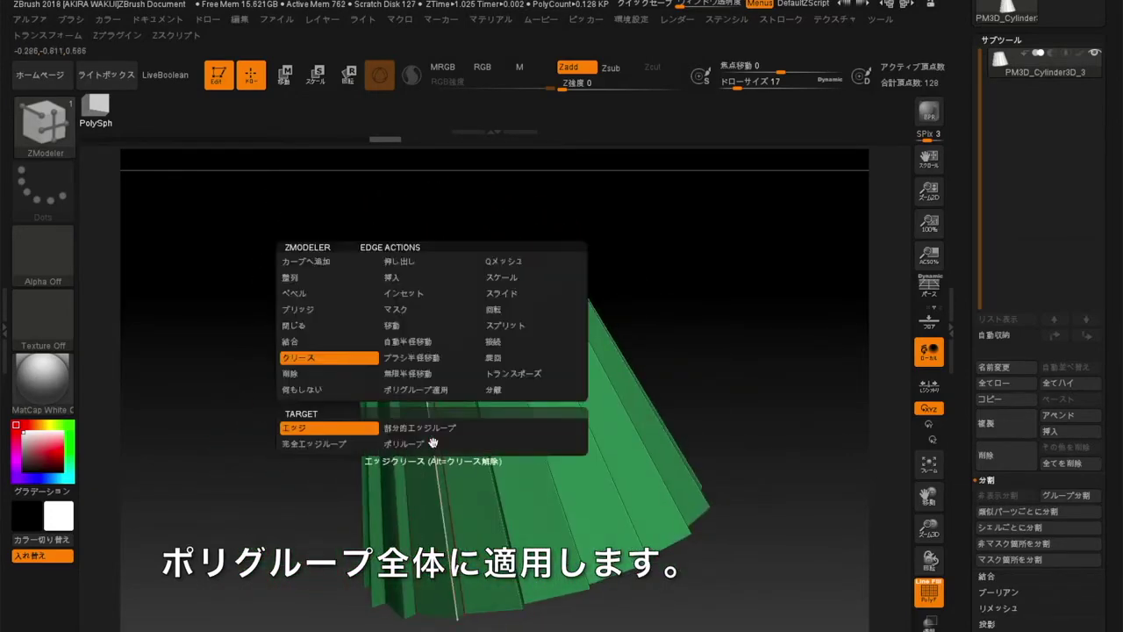
click(393, 277)
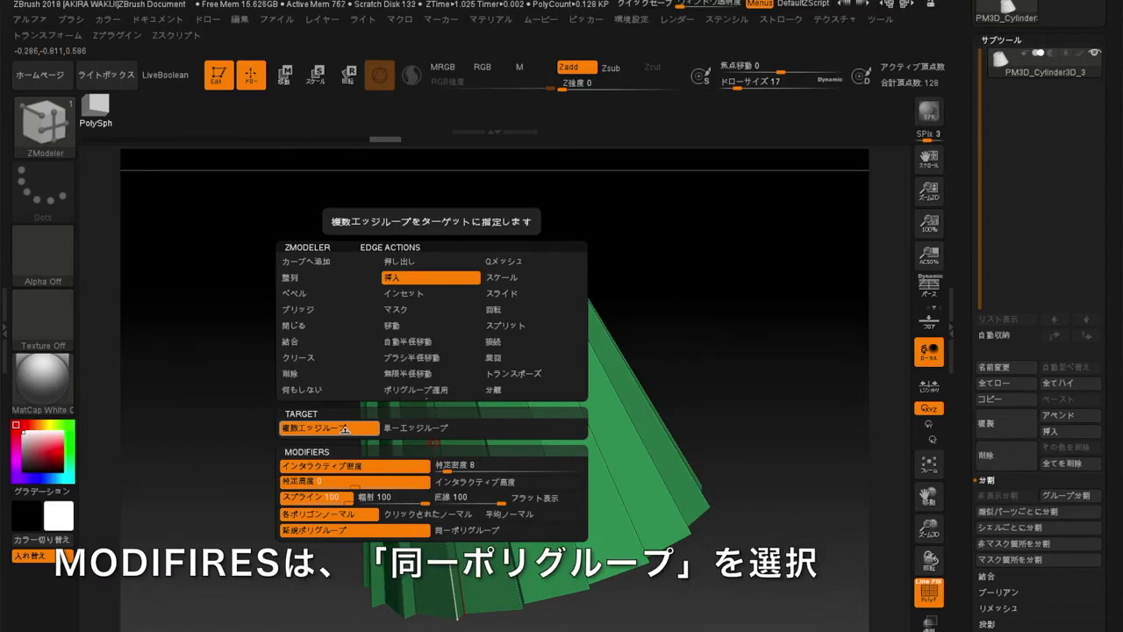
click(447, 532)
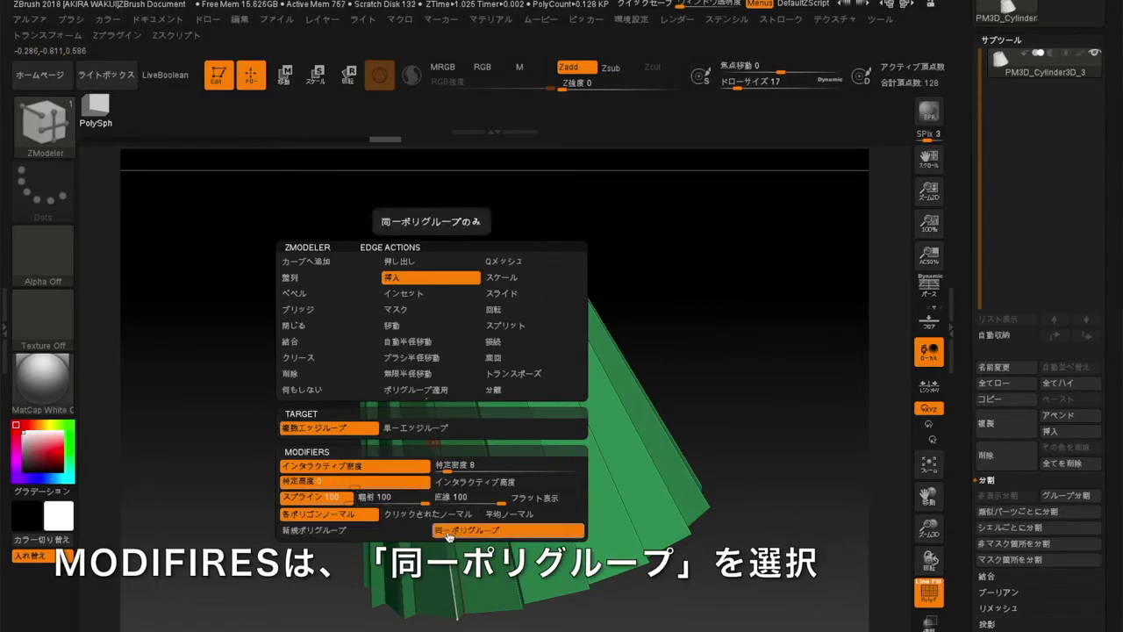
drag(475, 413, 471, 465)
mouse_move(257, 357)
mouse_down()
mouse_move(261, 394)
mouse_move(245, 394)
mouse_move(230, 263)
mouse_move(255, 370)
mouse_up()
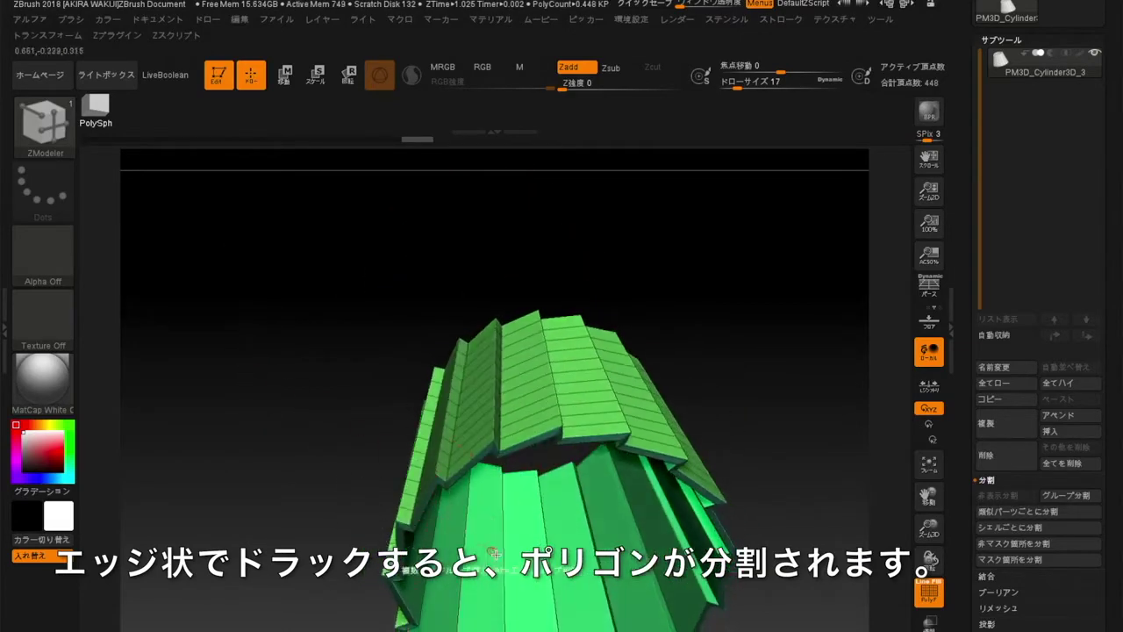
drag(296, 476, 244, 357)
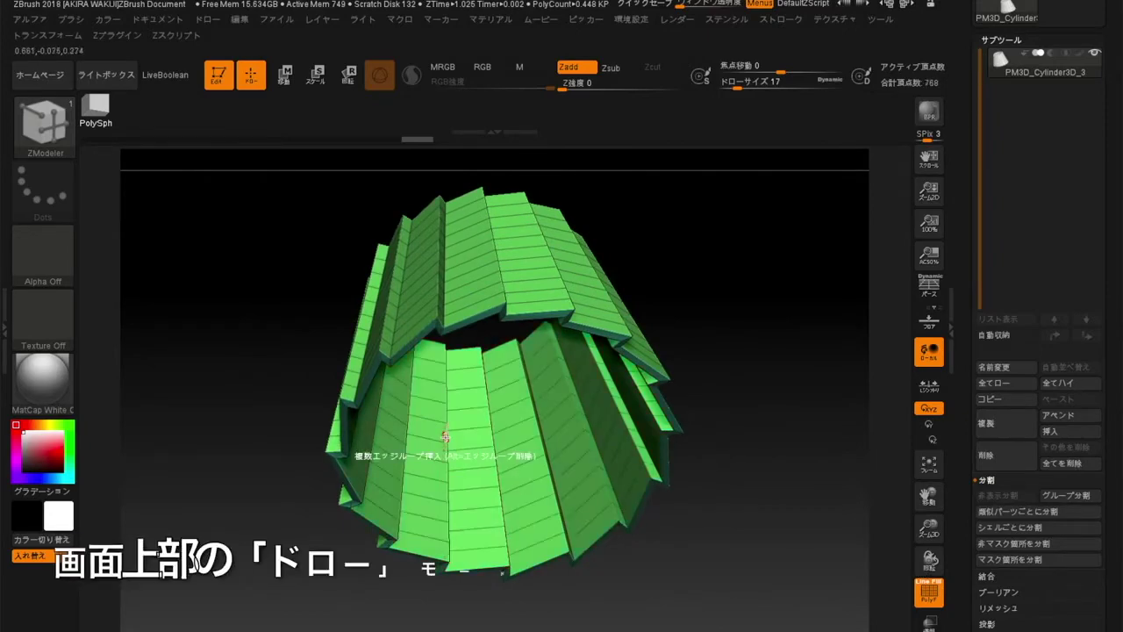
Step: Switch to Move mode and apply the gizmo's Deformer (デフォーマ) lattice to the pleated form in a front view
drag(293, 413, 228, 424)
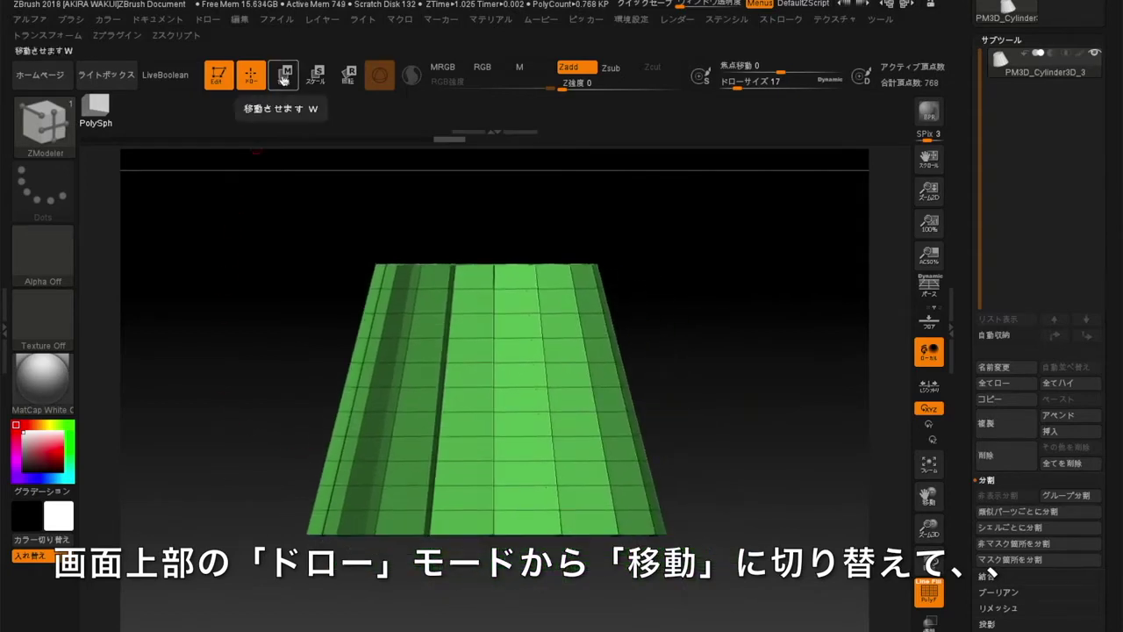
click(284, 76)
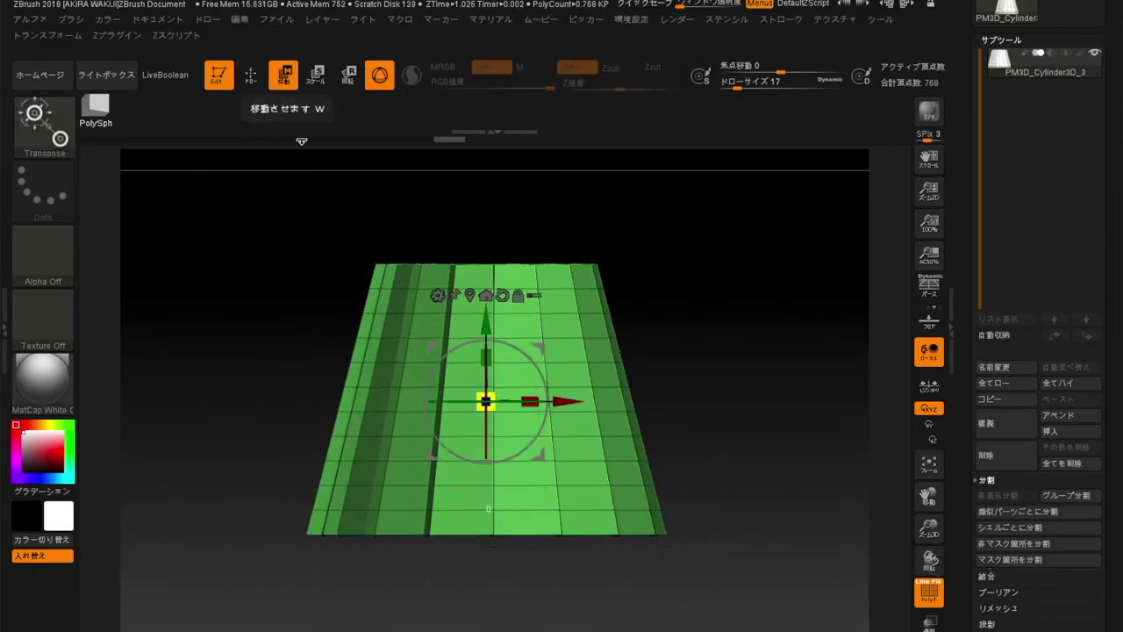
click(437, 295)
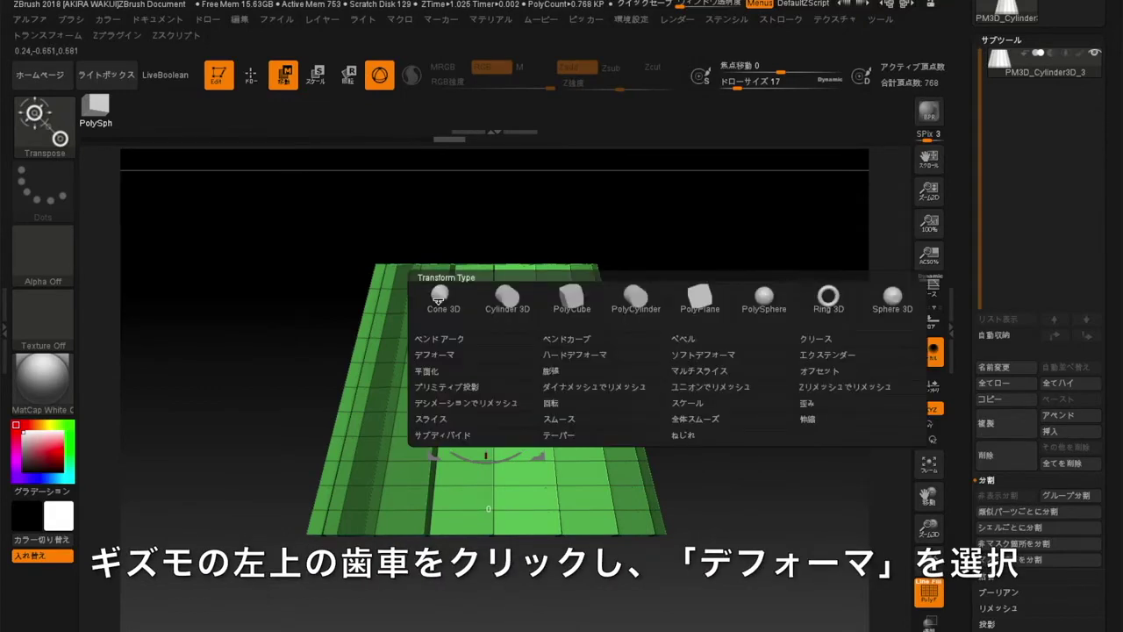
click(466, 360)
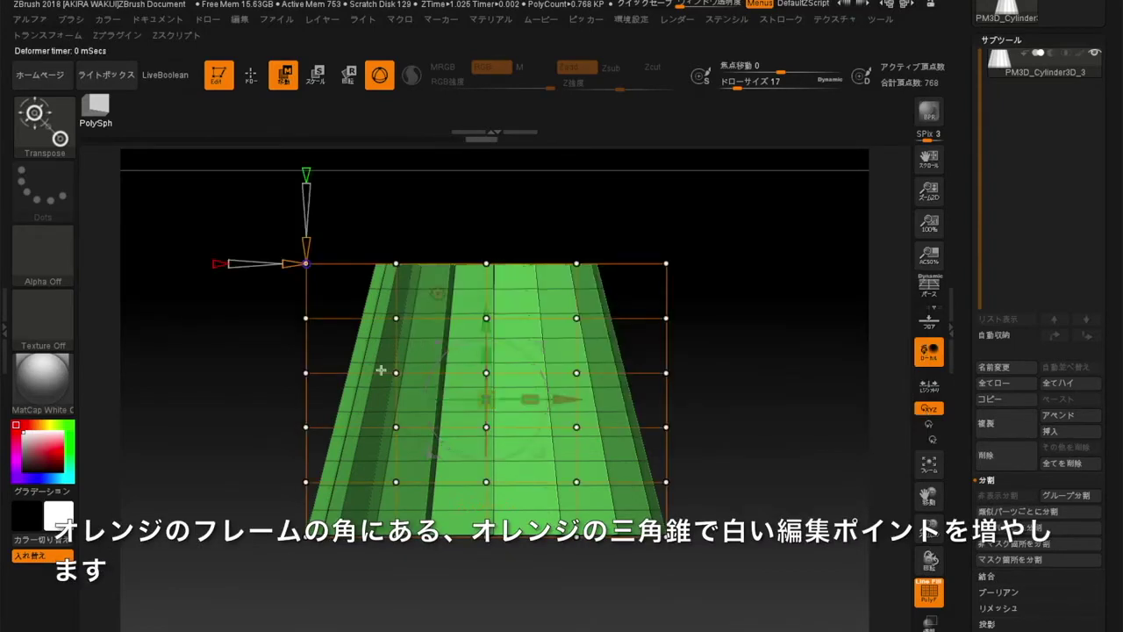
Step: Increase the number of control points of the deformer lattice along the X and Z axes
drag(239, 355, 285, 386)
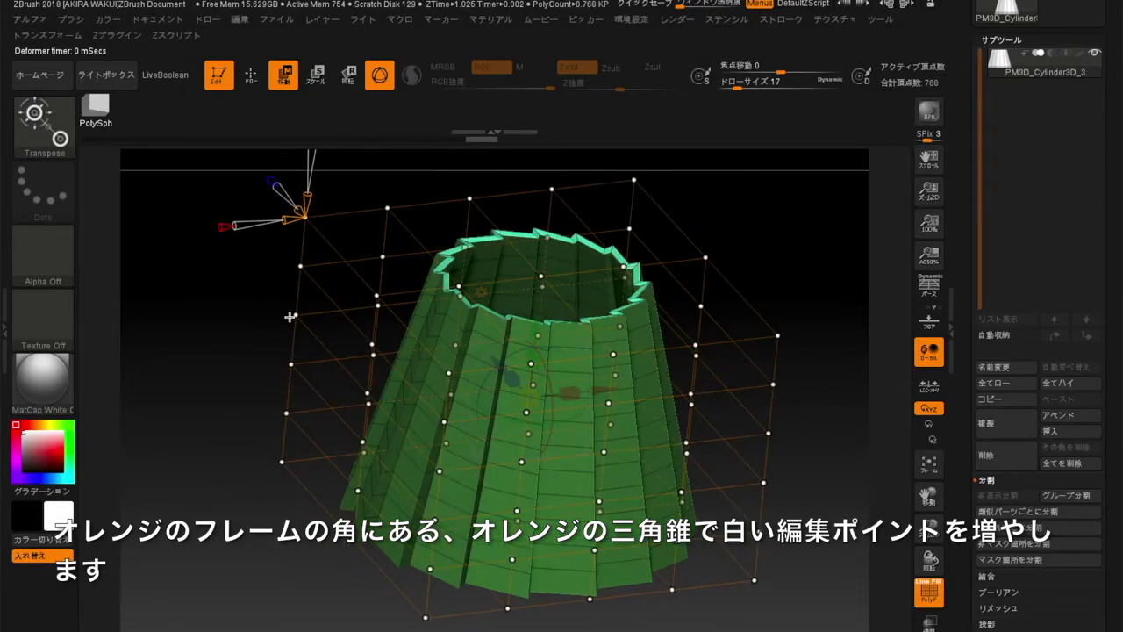
mouse_move(283, 220)
mouse_down()
mouse_move(270, 224)
mouse_move(295, 224)
mouse_move(281, 228)
mouse_up()
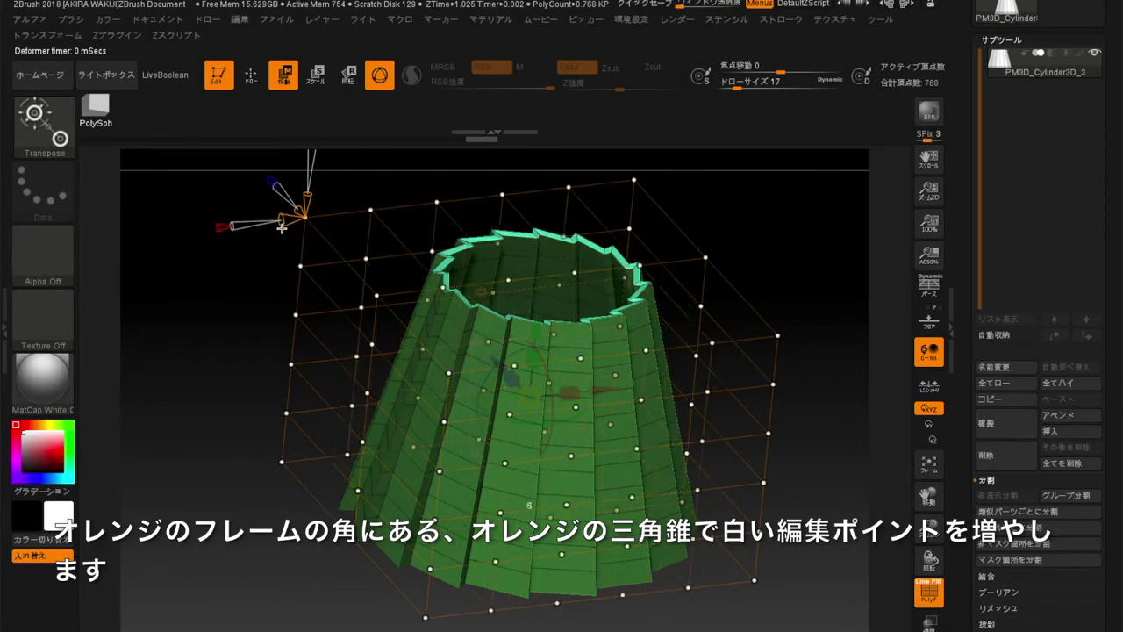
drag(241, 304, 298, 304)
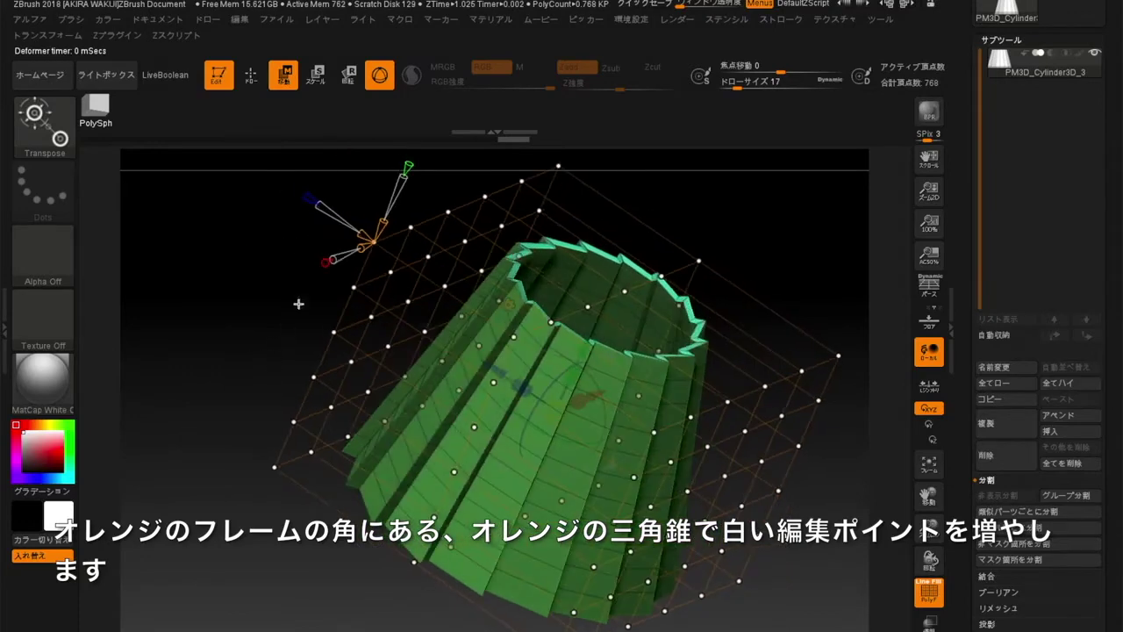
click(353, 234)
click(344, 232)
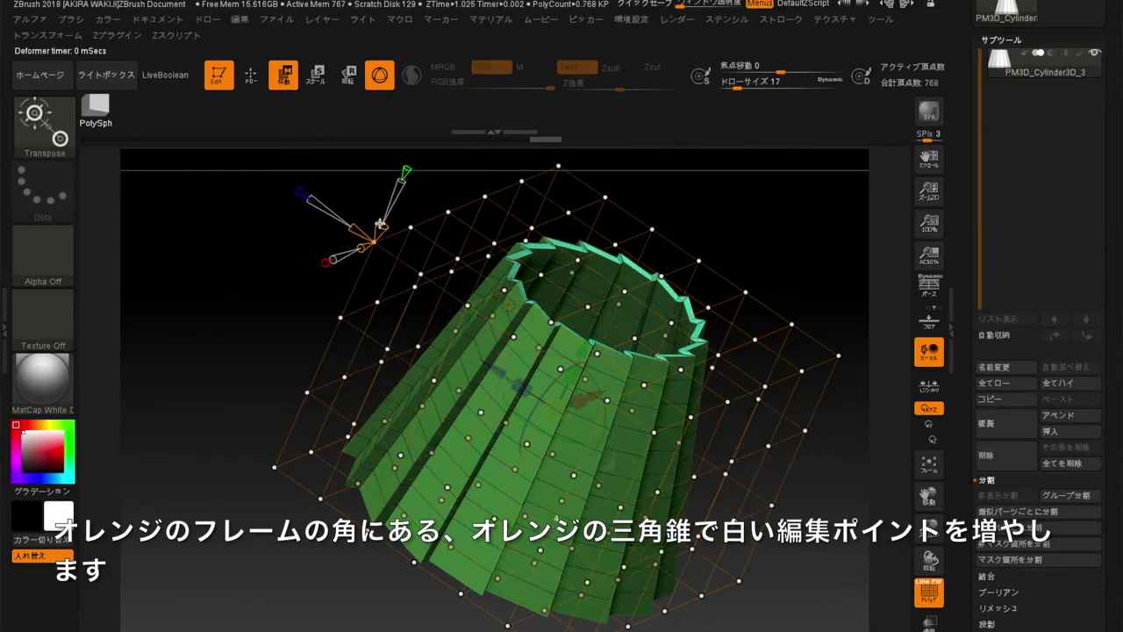
Step: From the side, mask one half and the top and bottom rows of lattice points, and move the unmasked points inward along Z
drag(261, 295, 181, 297)
alt+drag(272, 383, 216, 393)
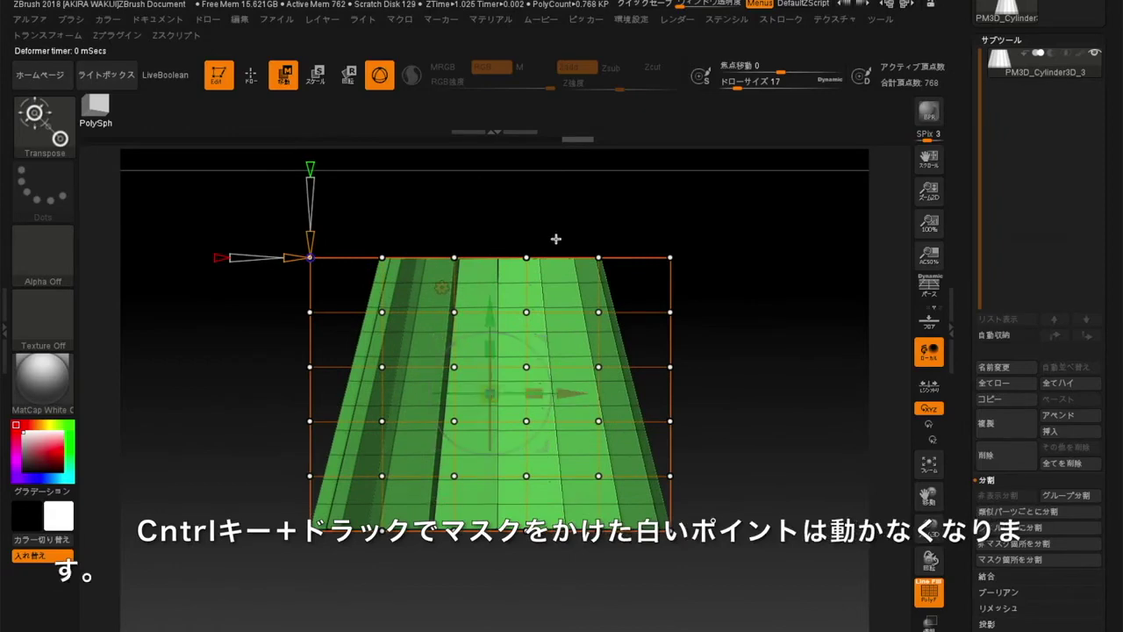
drag(760, 300, 689, 325)
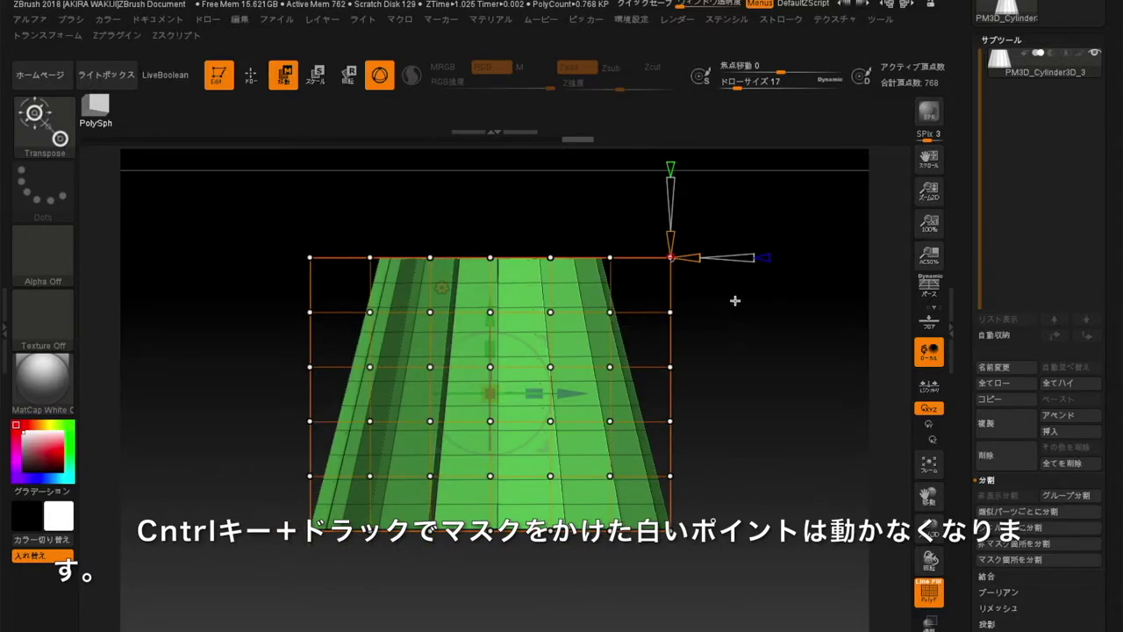
ctrl+drag(735, 294, 522, 493)
drag(802, 390, 754, 404)
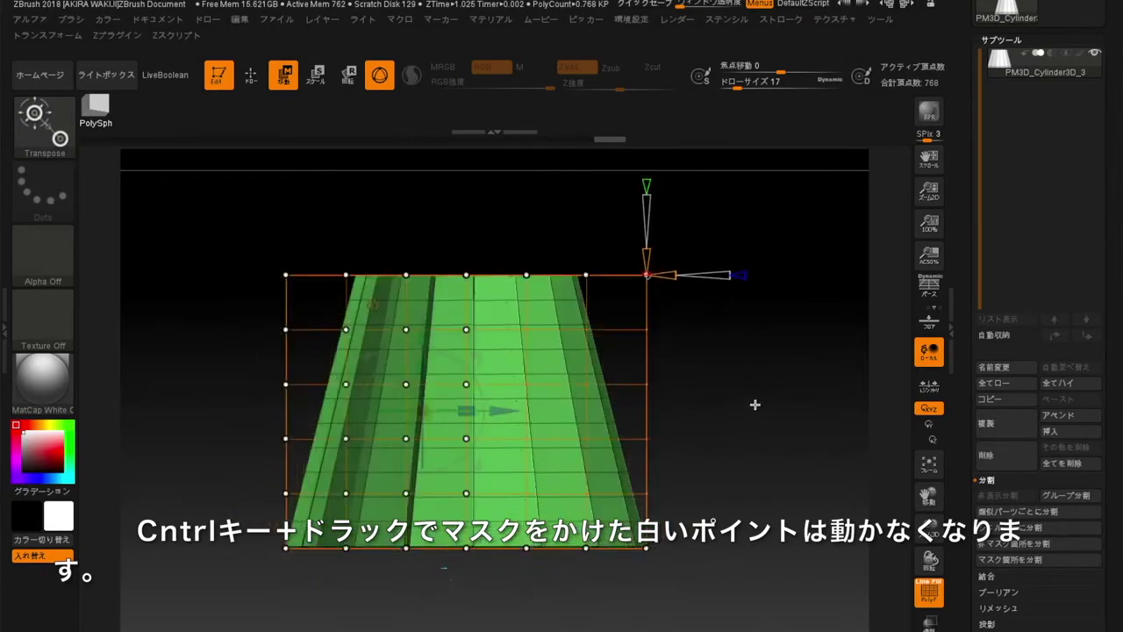
ctrl+drag(690, 313, 309, 233)
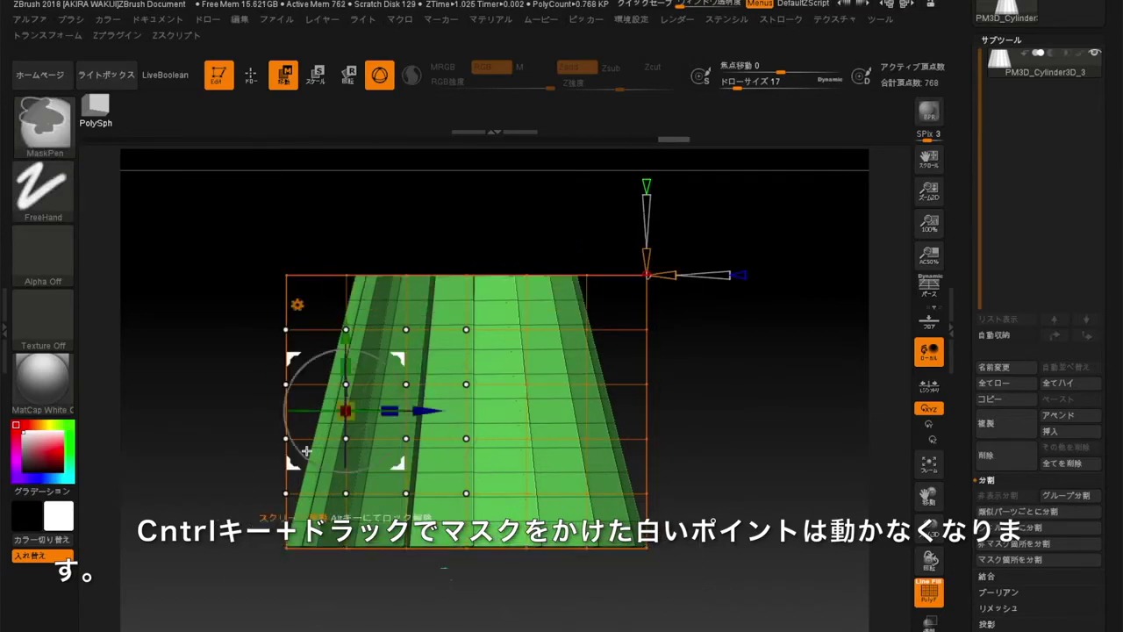
ctrl+drag(433, 247, 587, 550)
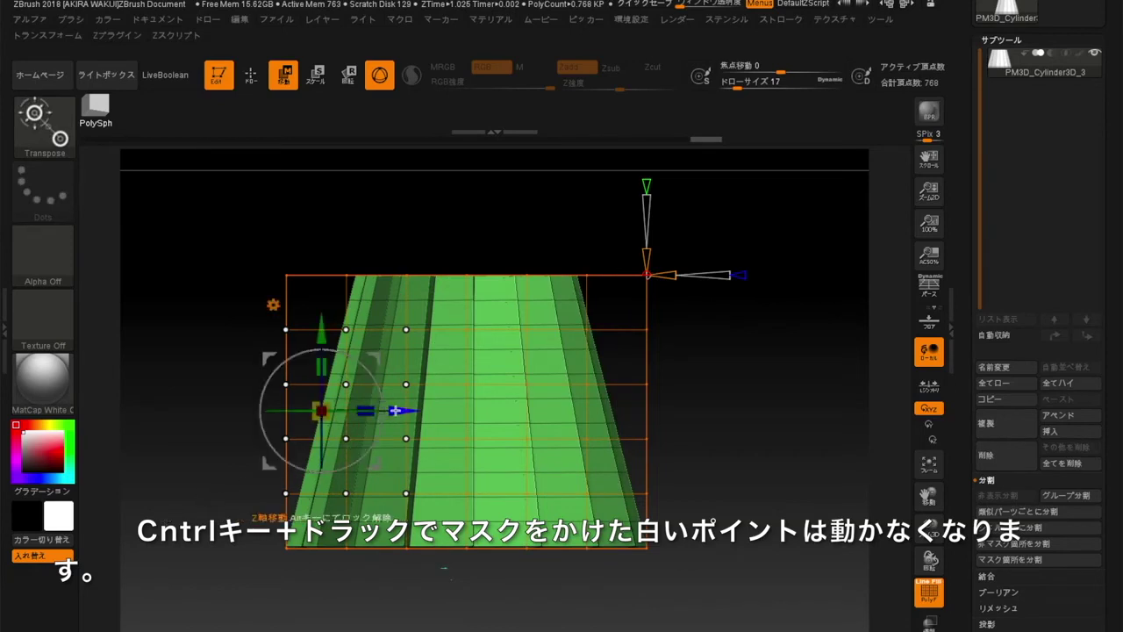
drag(397, 410, 414, 413)
Step: Mask the upper rows of the remaining lattice points and rotate the two lower rows to twist the skirt's lower part
mouse_move(213, 312)
mouse_down()
mouse_move(211, 466)
mouse_move(216, 328)
mouse_up()
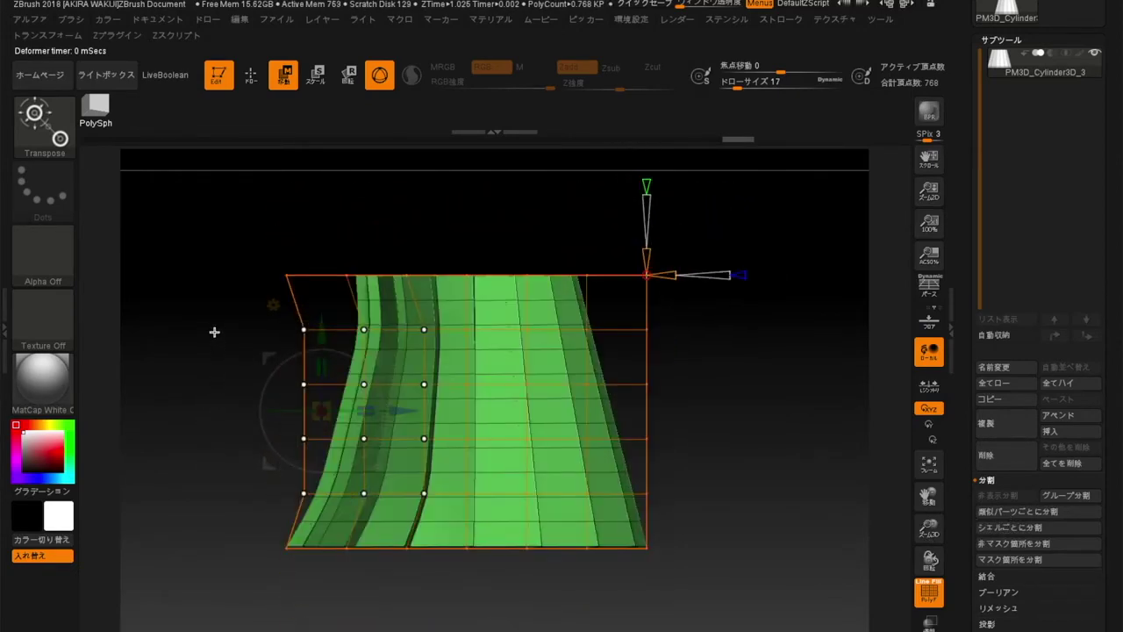
ctrl+drag(246, 316, 466, 401)
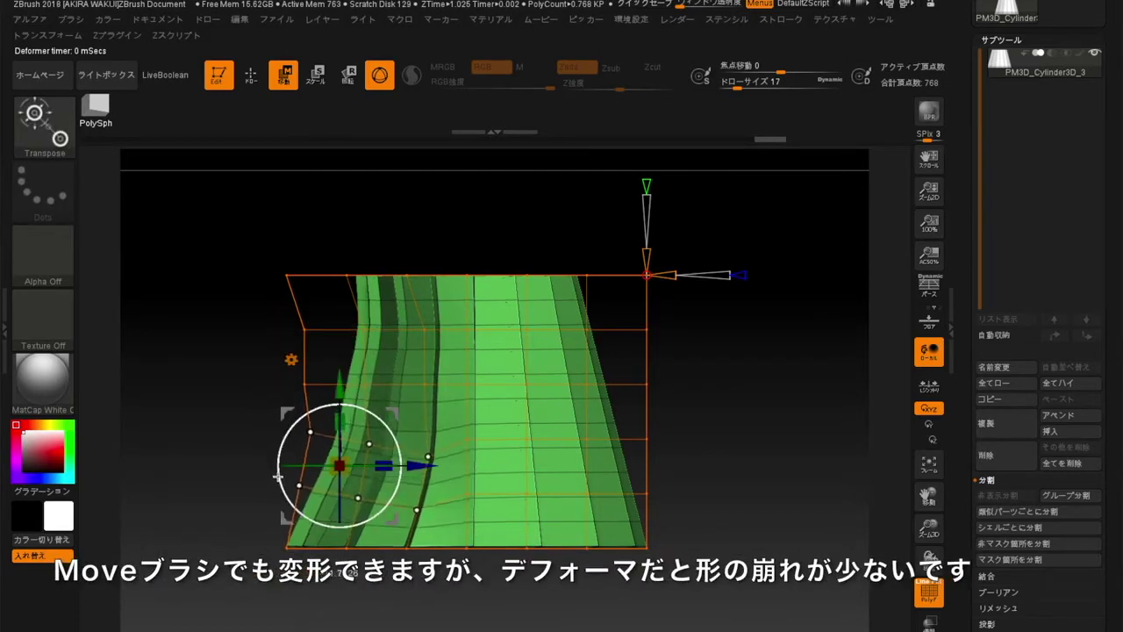
drag(251, 477, 386, 443)
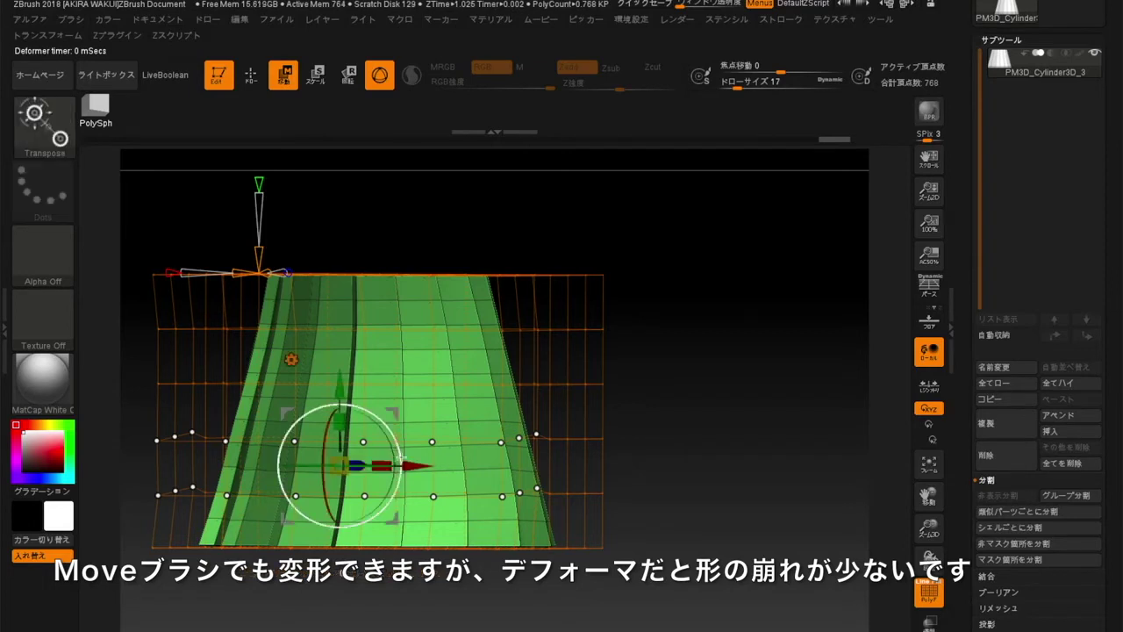
drag(400, 455, 401, 447)
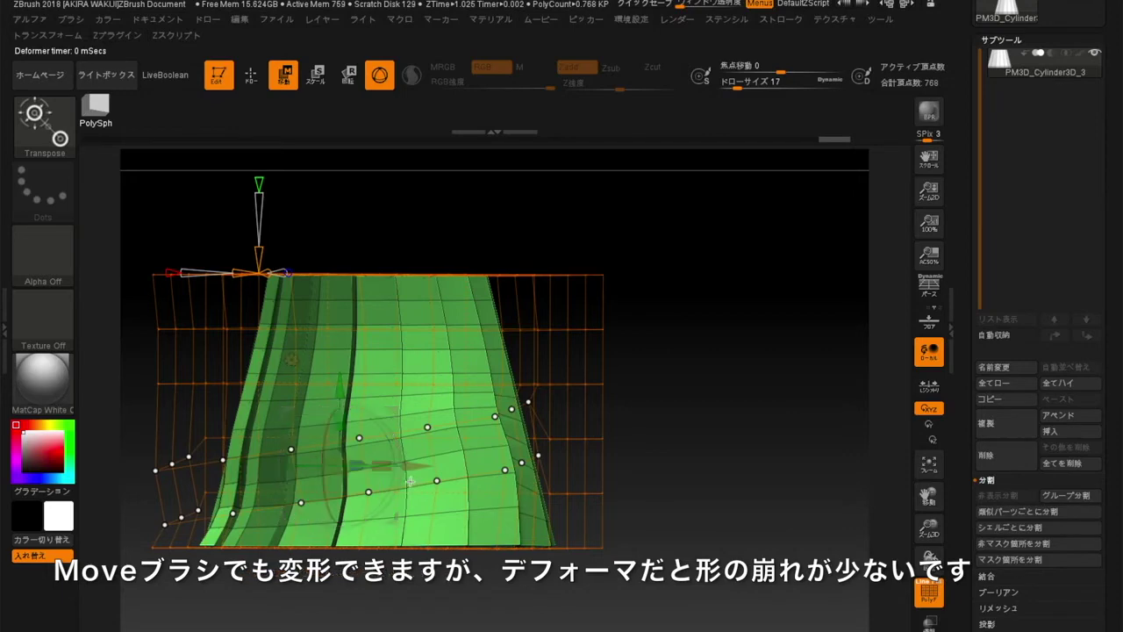
drag(407, 478, 394, 465)
drag(605, 494, 576, 505)
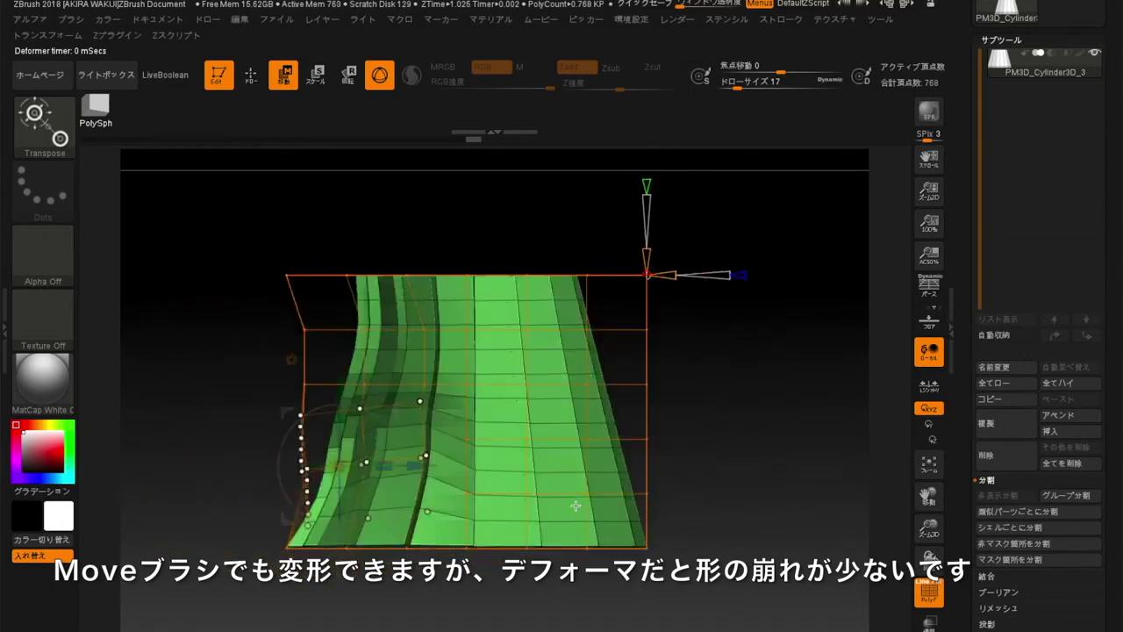
Step: Isolate the middle-row lattice points on the half opposite the twisted part and move them outward along Z
ctrl+drag(211, 417, 246, 465)
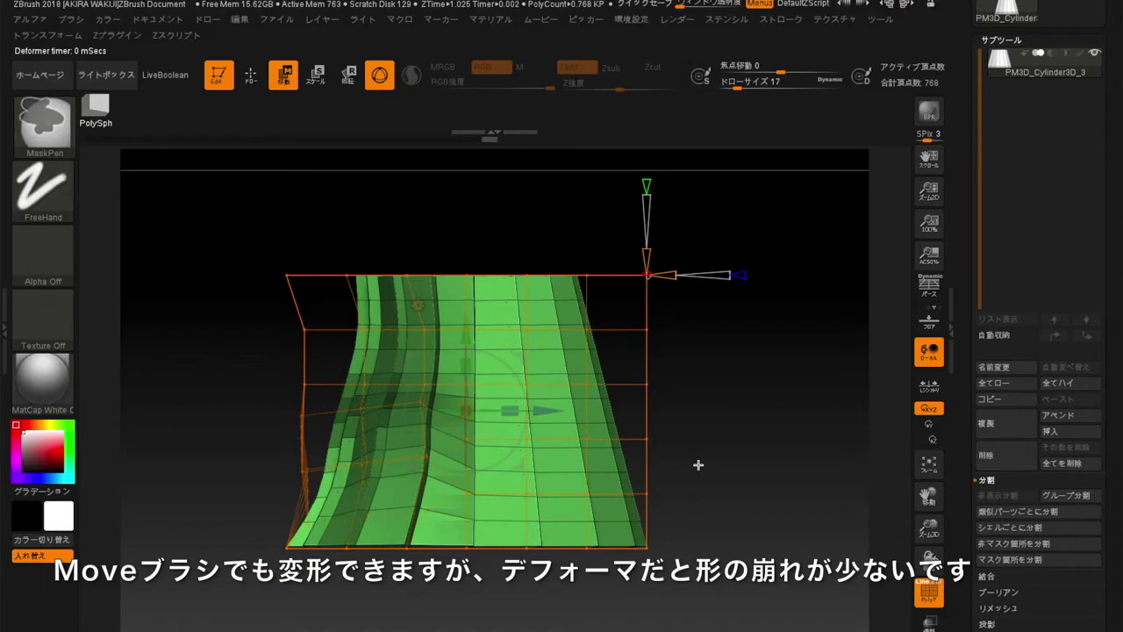
key(ctrl)
ctrl+drag(646, 456, 502, 352)
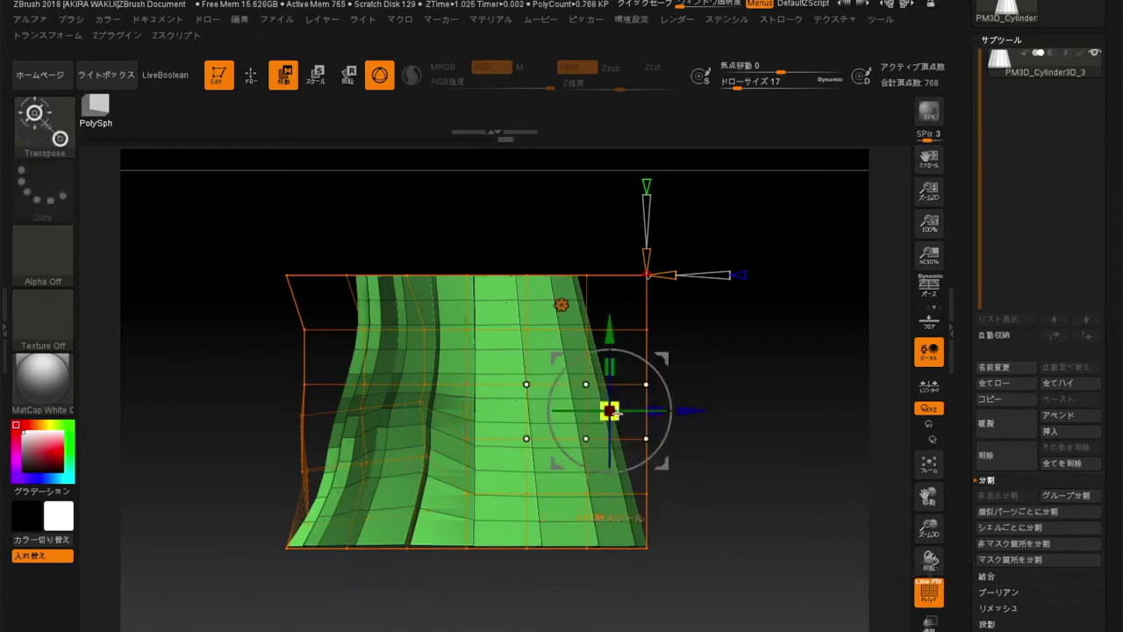
drag(684, 411, 711, 412)
Step: Isolate the lower lattice points on the twisted half, then raise and rotate them so the hem flares up and outward
key(ctrl)
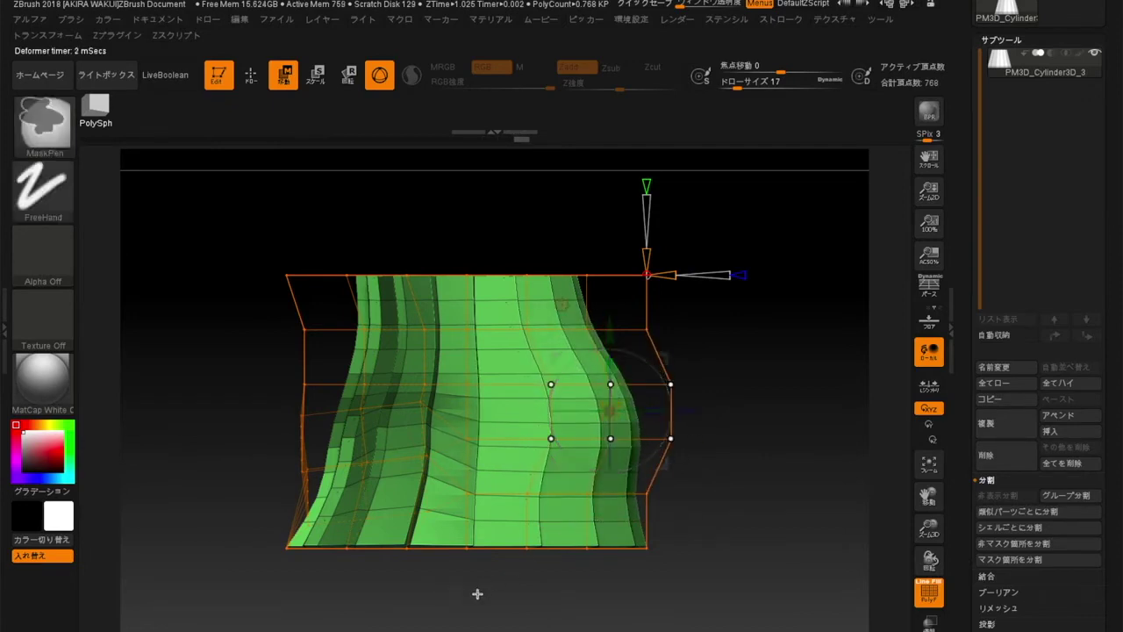
ctrl+drag(457, 588, 249, 444)
ctrl+alt+drag(703, 494, 520, 342)
drag(369, 443, 367, 426)
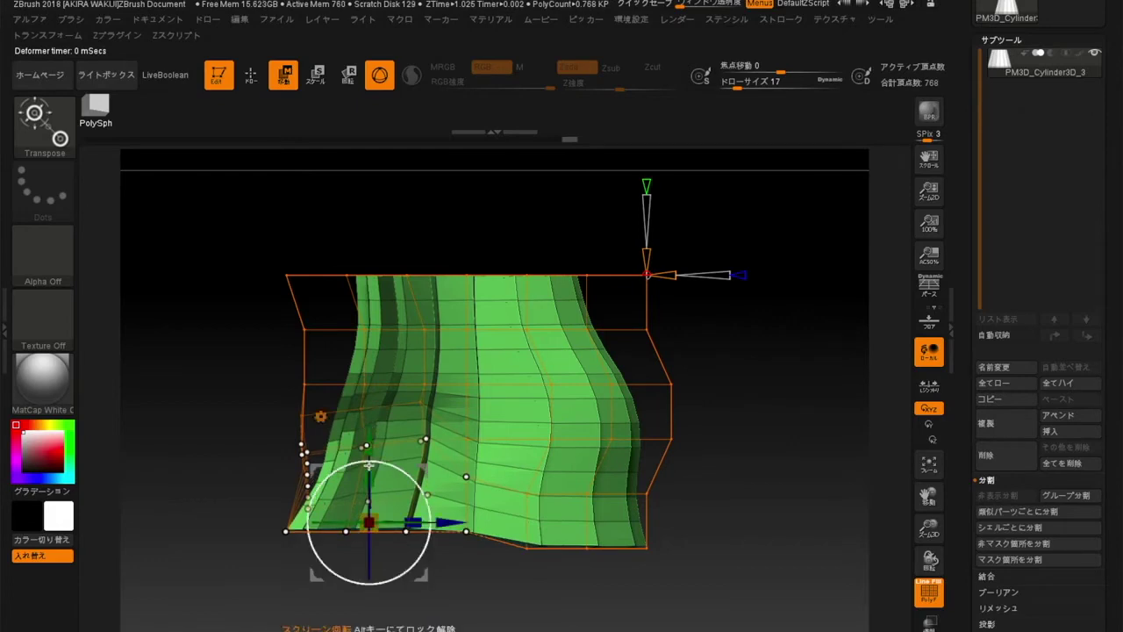
ctrl+drag(228, 401, 439, 467)
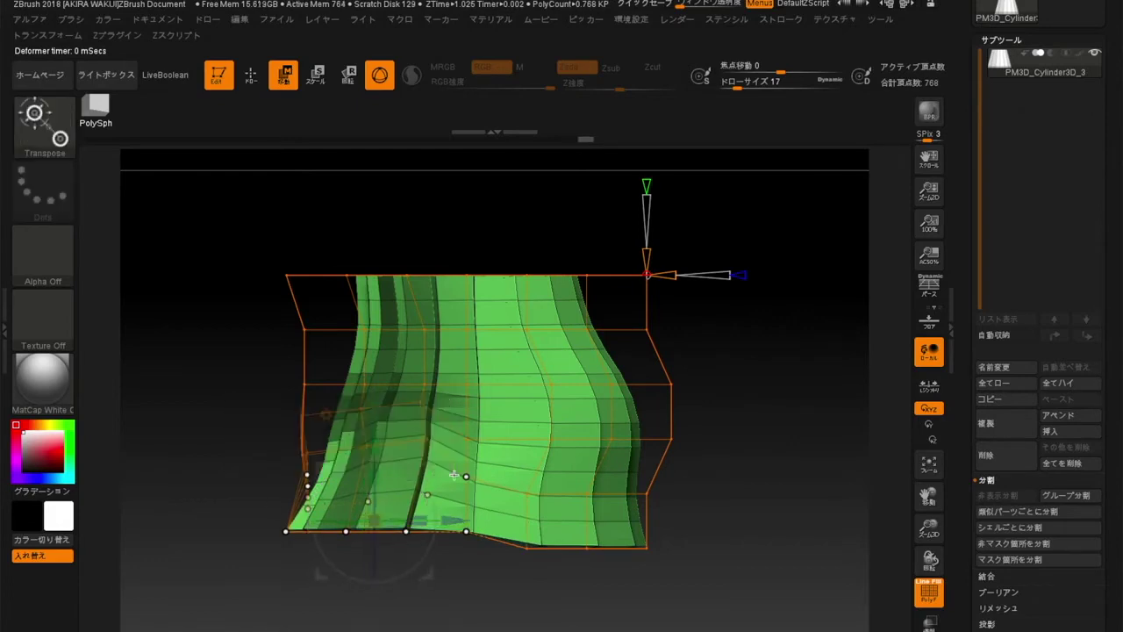
drag(370, 452, 363, 443)
drag(425, 499, 431, 520)
mouse_move(237, 517)
mouse_down()
mouse_move(322, 516)
mouse_move(242, 521)
mouse_up()
drag(442, 529, 416, 533)
Step: From the front, isolate two outer lattice columns on one side and move them inward along X, progressively limiting the shift to the upper rows
drag(260, 333, 302, 351)
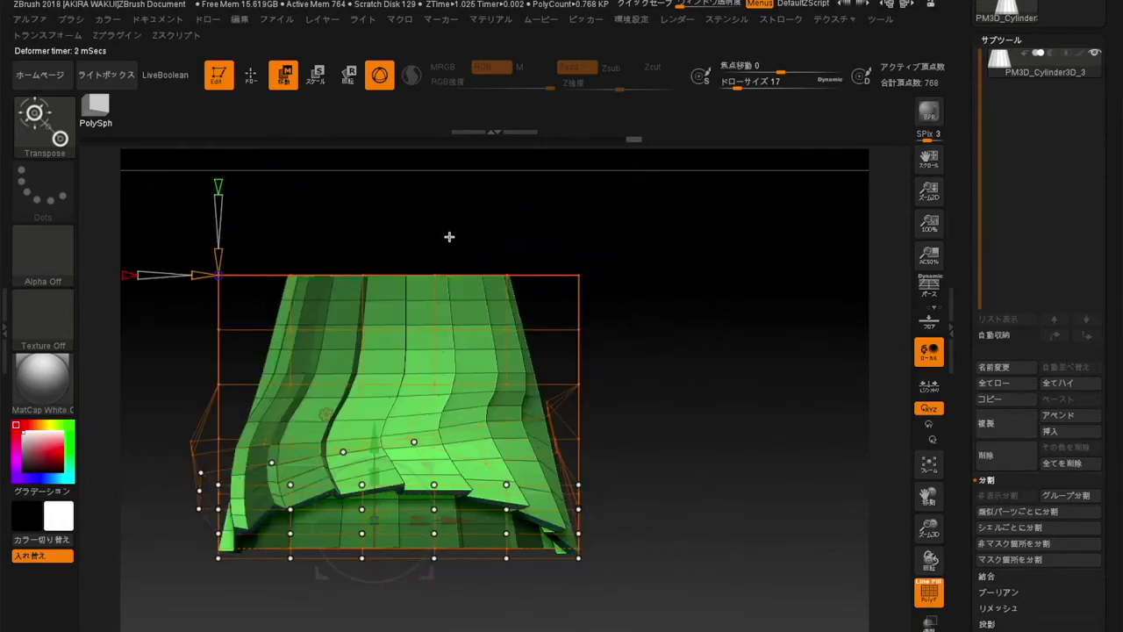
key(ctrl)
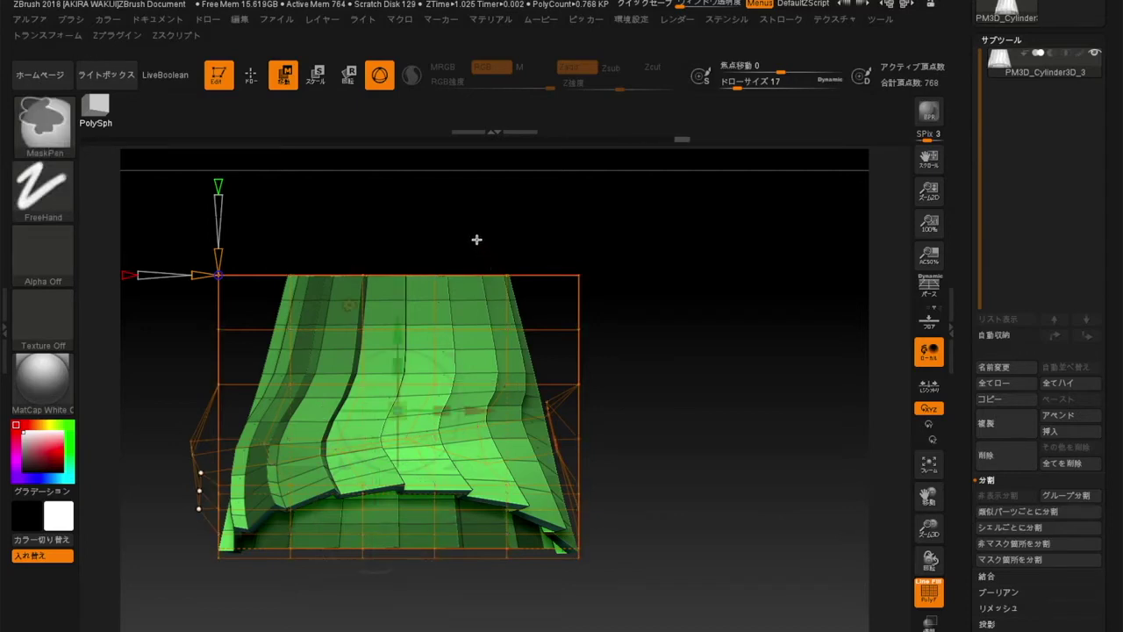
ctrl+drag(463, 213, 671, 611)
drag(625, 406, 619, 406)
ctrl+alt+drag(633, 582, 440, 397)
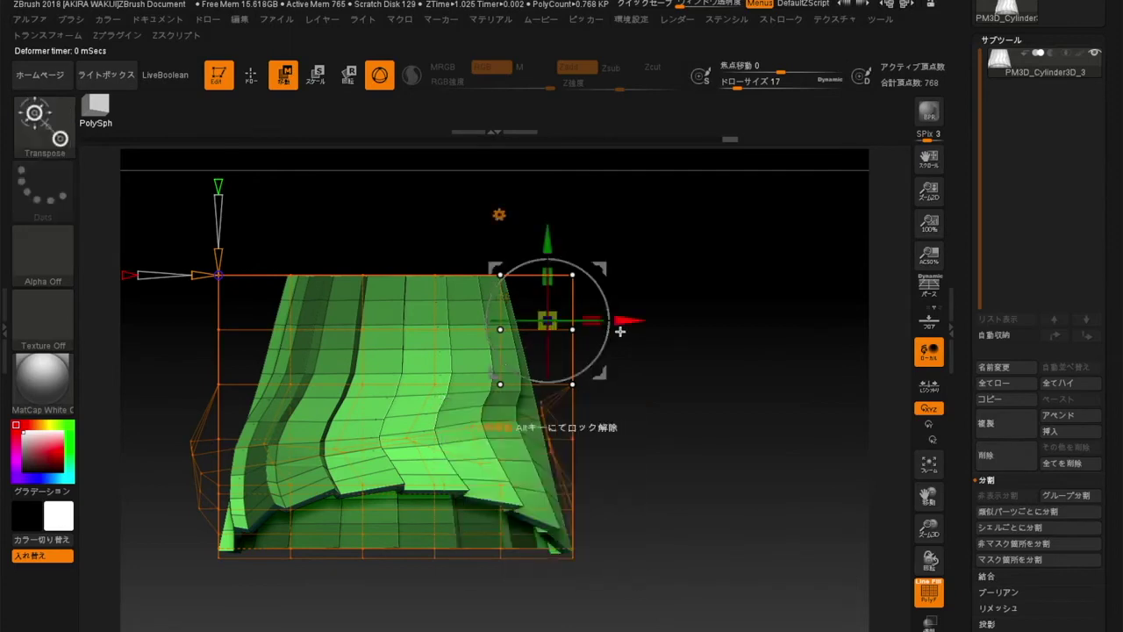
drag(625, 322, 596, 337)
ctrl+alt+drag(627, 444, 433, 359)
mouse_move(595, 295)
mouse_down()
mouse_move(563, 302)
mouse_move(573, 298)
mouse_up()
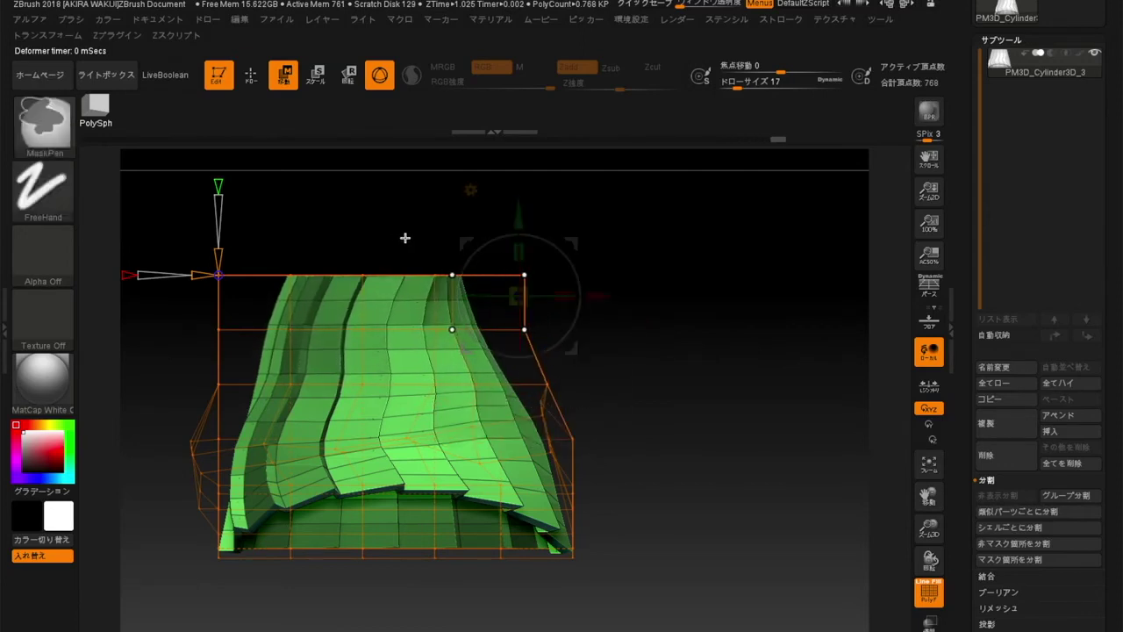
ctrl+alt+drag(416, 247, 594, 293)
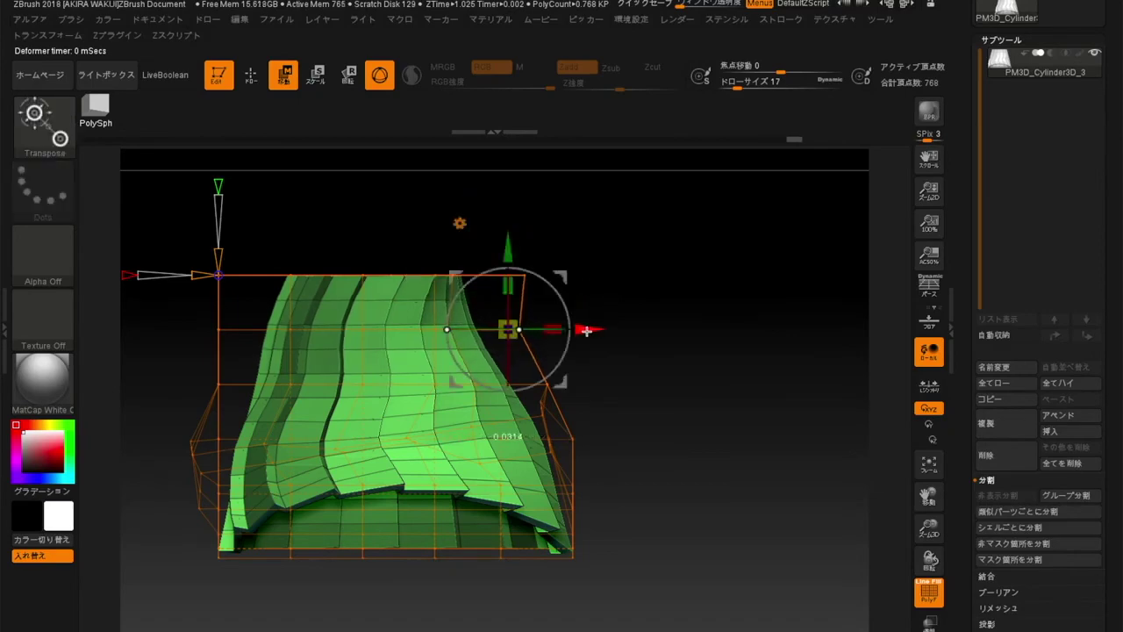
Step: From the side, isolate the lower lattice points opposite the raised hem, rotate them to flare the hem outward, and adjust their position
drag(736, 408, 657, 416)
mouse_move(637, 414)
mouse_down()
mouse_move(752, 335)
mouse_move(801, 448)
mouse_move(712, 477)
mouse_move(764, 413)
mouse_move(747, 441)
mouse_move(690, 446)
mouse_move(654, 419)
mouse_move(667, 409)
mouse_move(646, 404)
mouse_up()
drag(707, 496, 684, 509)
key(ctrl)
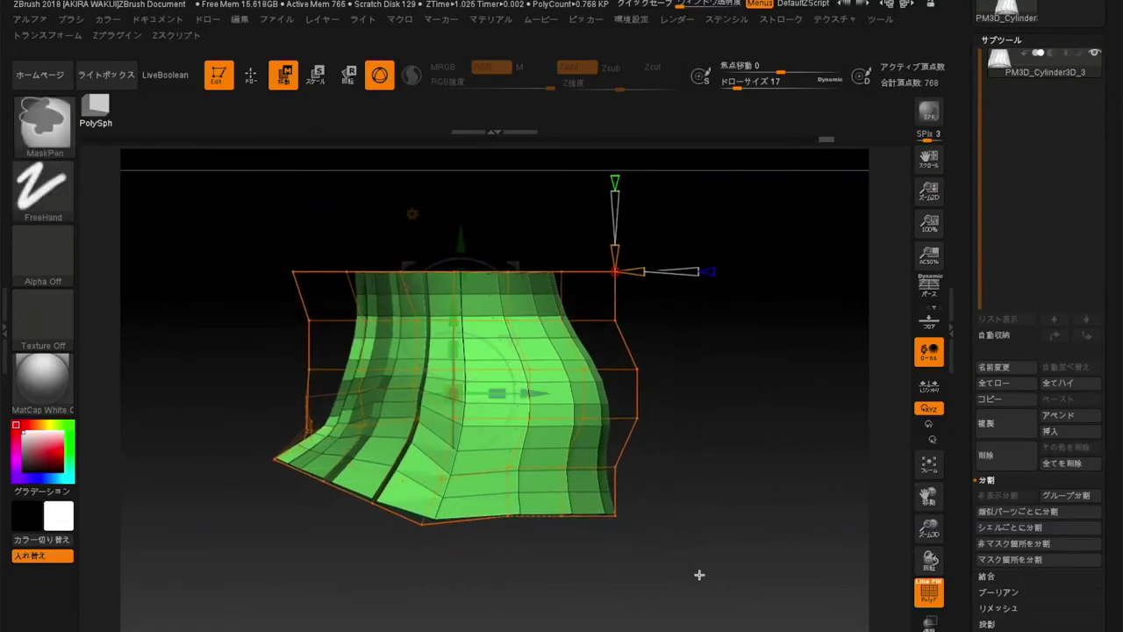
ctrl+drag(674, 573, 592, 405)
ctrl+drag(517, 355, 517, 355)
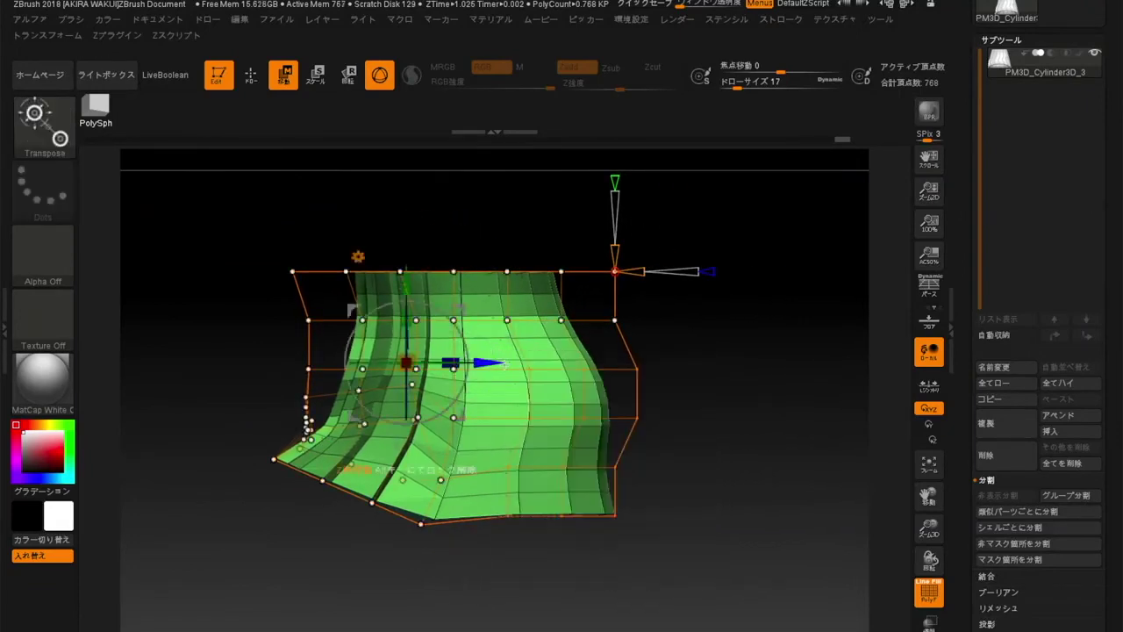
key(ctrl)
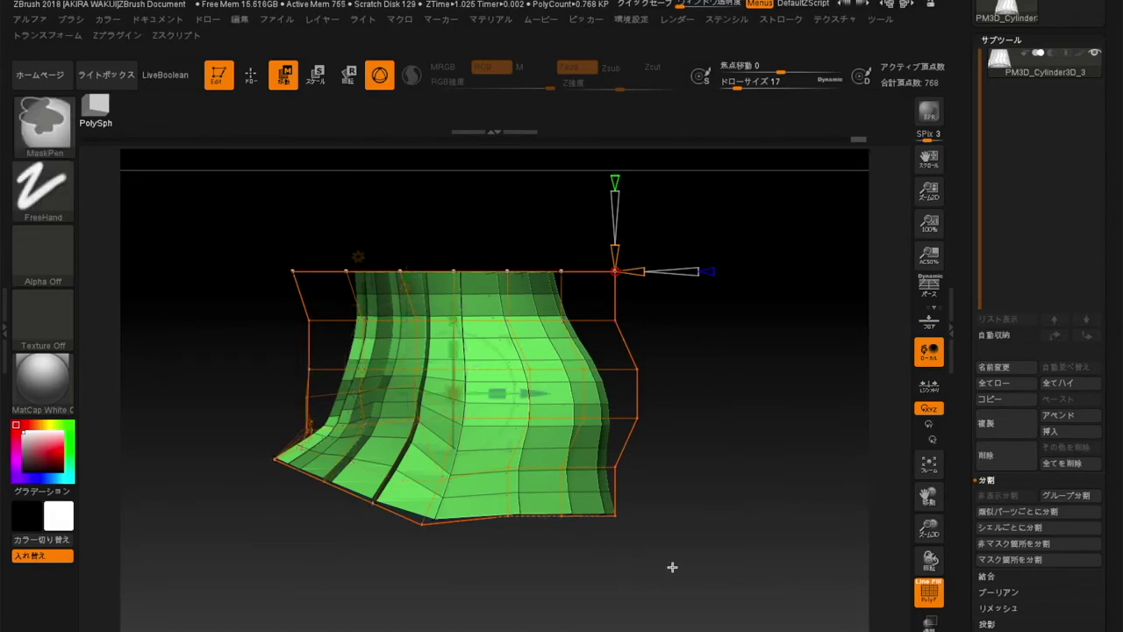
ctrl+drag(510, 379, 500, 383)
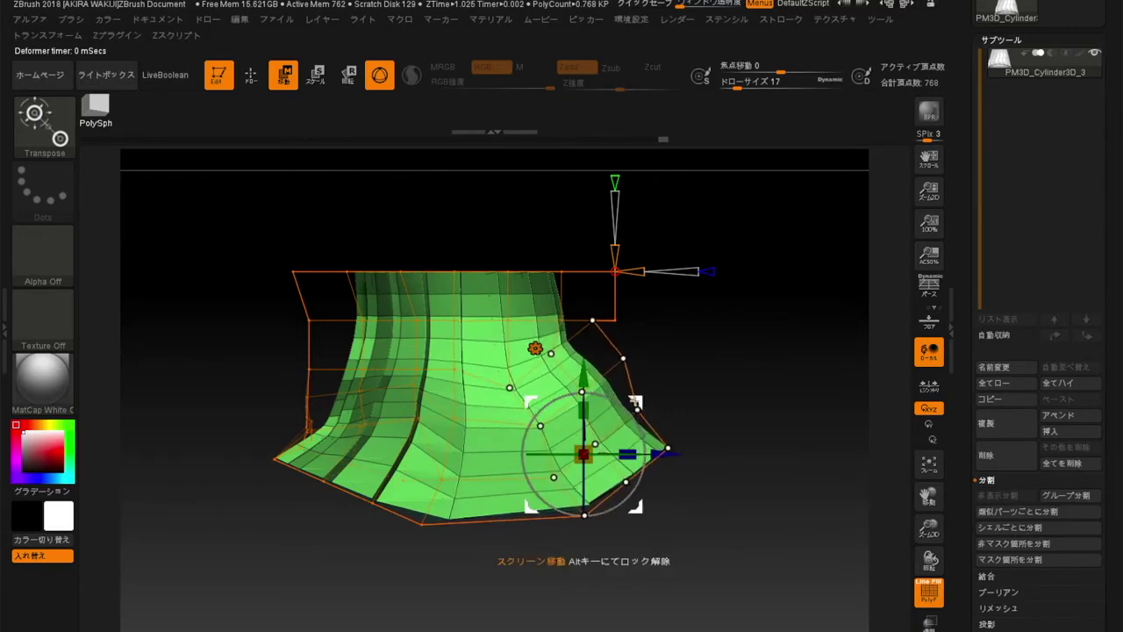
drag(634, 385, 628, 393)
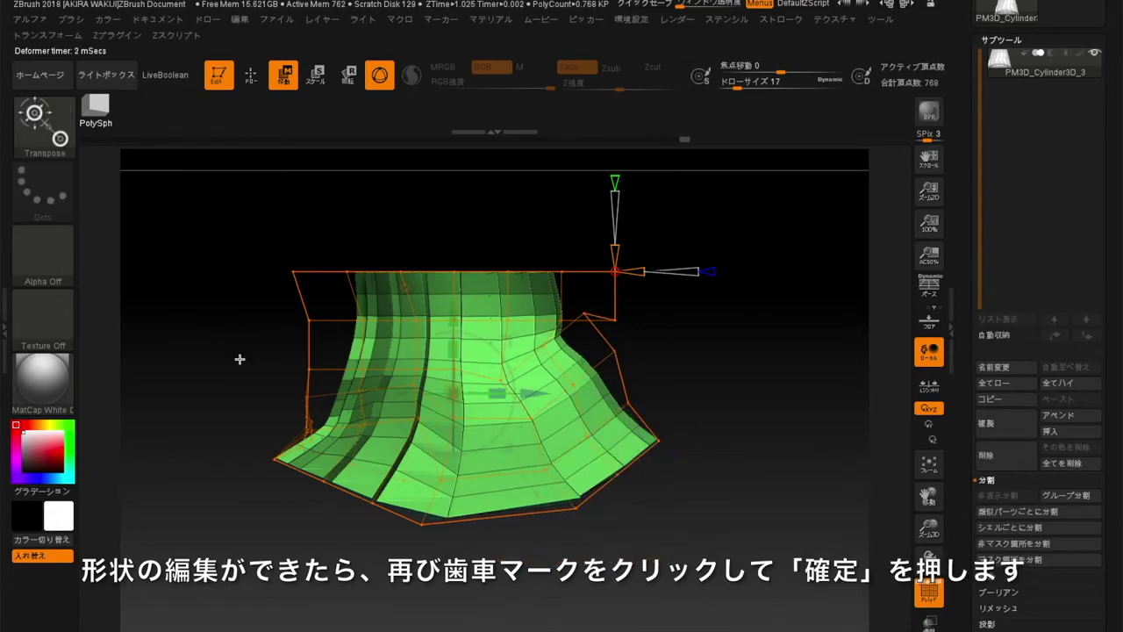
Step: Accept (確定) the Deformer result and hide the PolyFrame to check the skirt's shape
drag(263, 303, 397, 294)
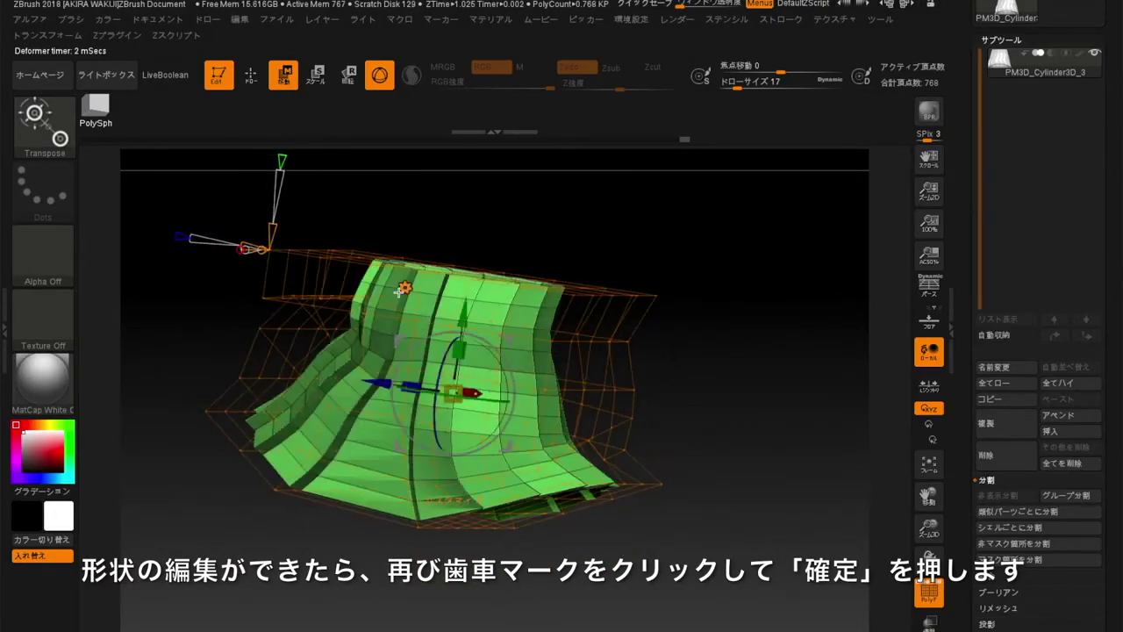
click(403, 287)
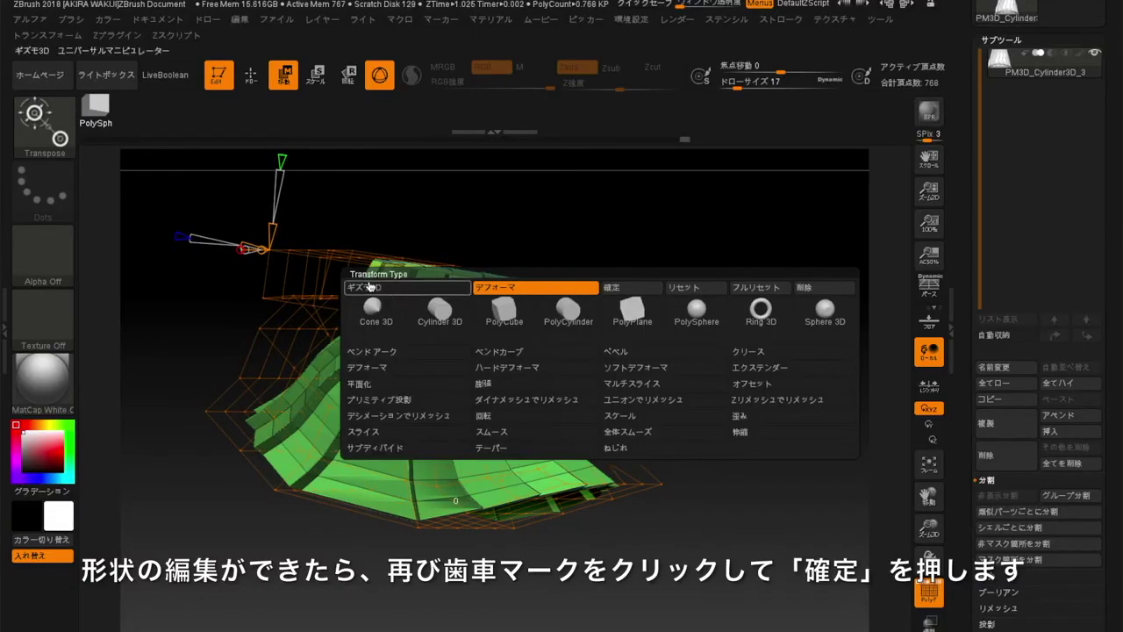
click(635, 292)
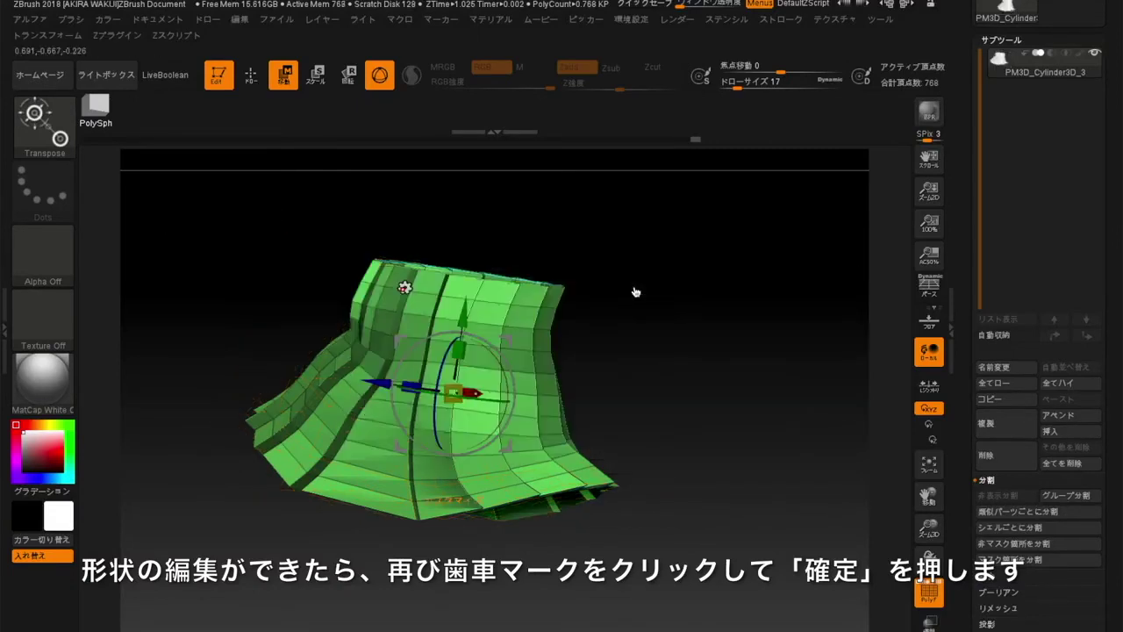
click(935, 595)
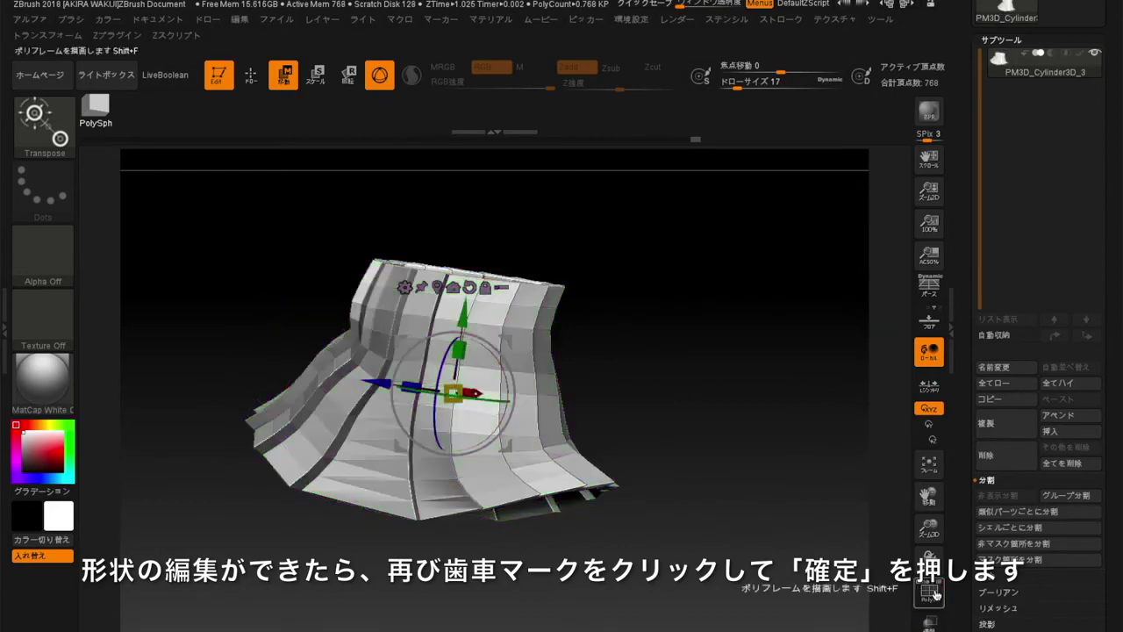
drag(222, 326, 763, 397)
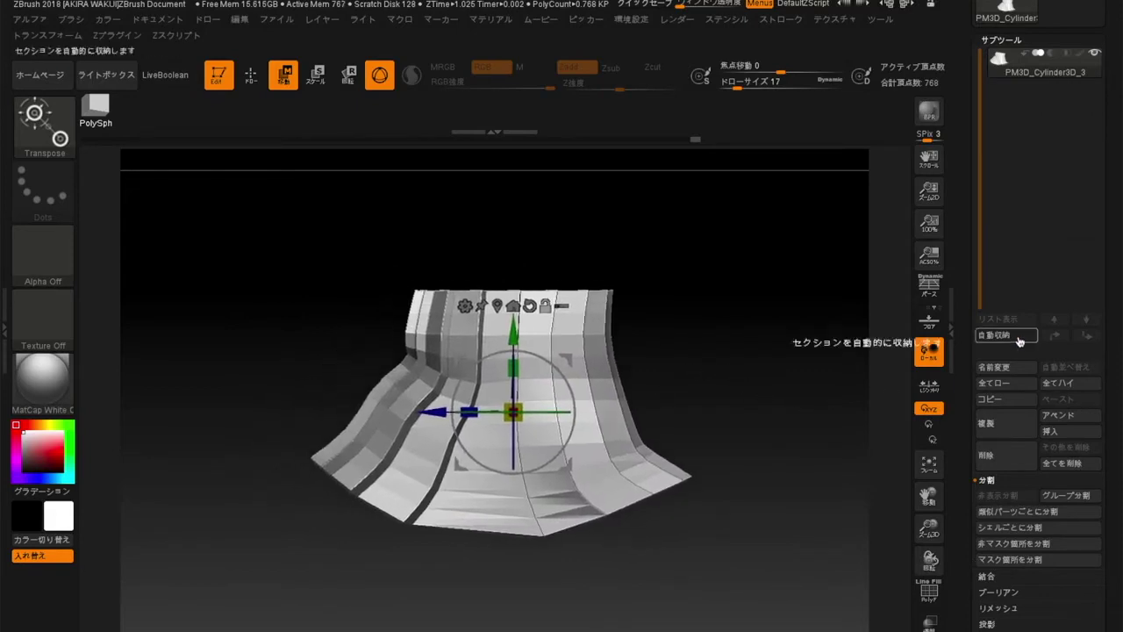
Step: Show the PolyFrame again and enable Dynamic Subdivision (ダイナミック) in the skirt's geometry settings
scroll(962, 501, down, 5)
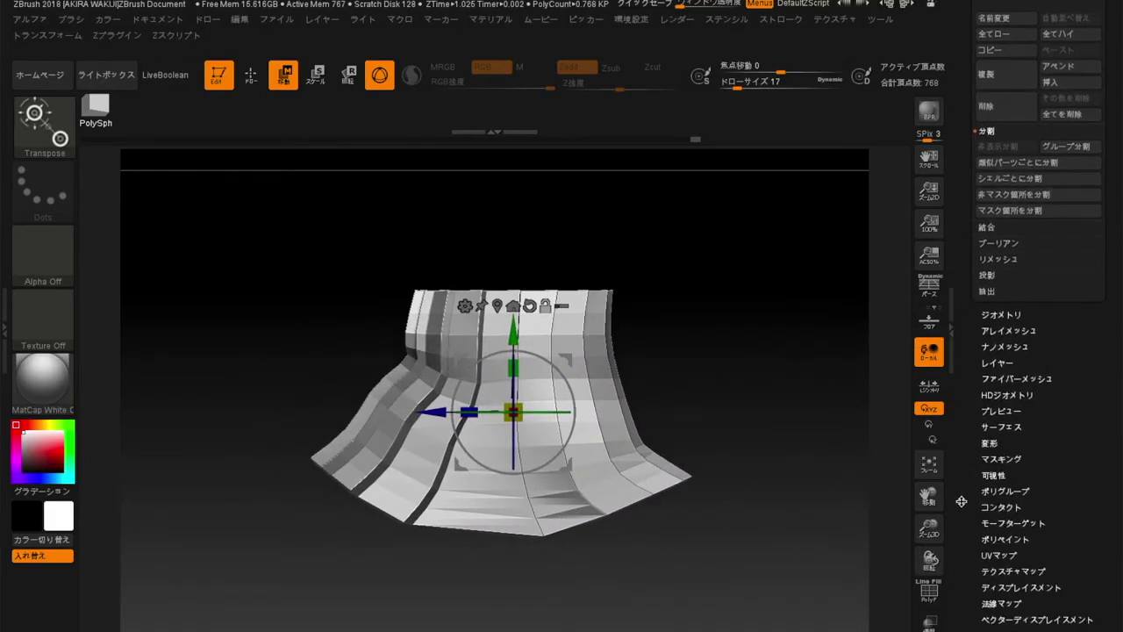
click(928, 591)
drag(741, 364, 711, 364)
drag(650, 293, 707, 371)
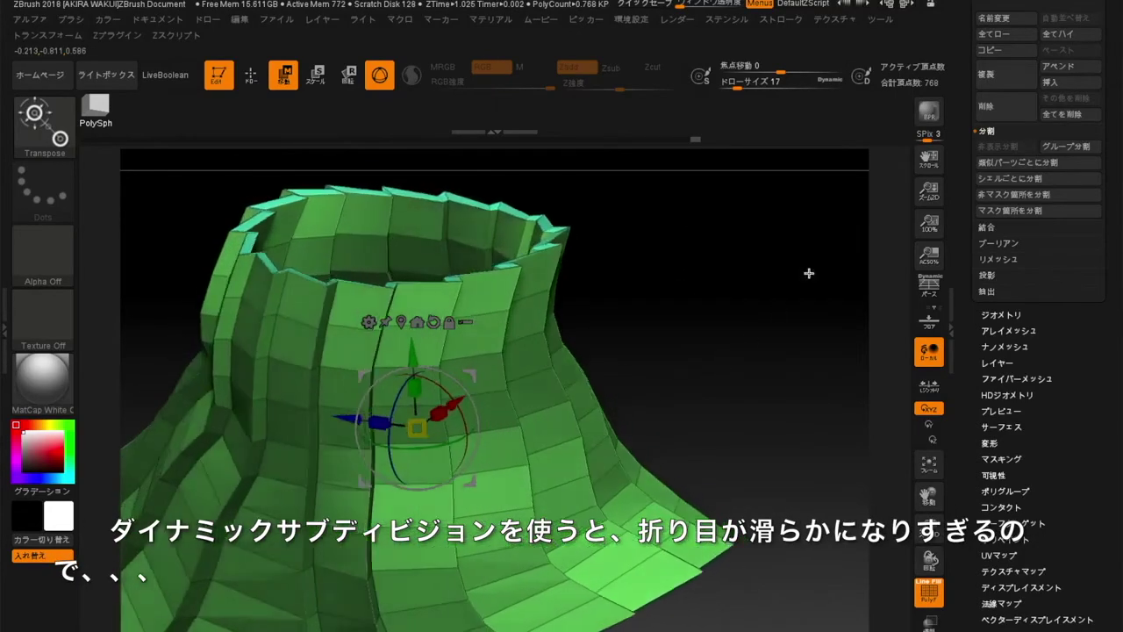
click(994, 315)
drag(962, 158, 963, 281)
click(989, 292)
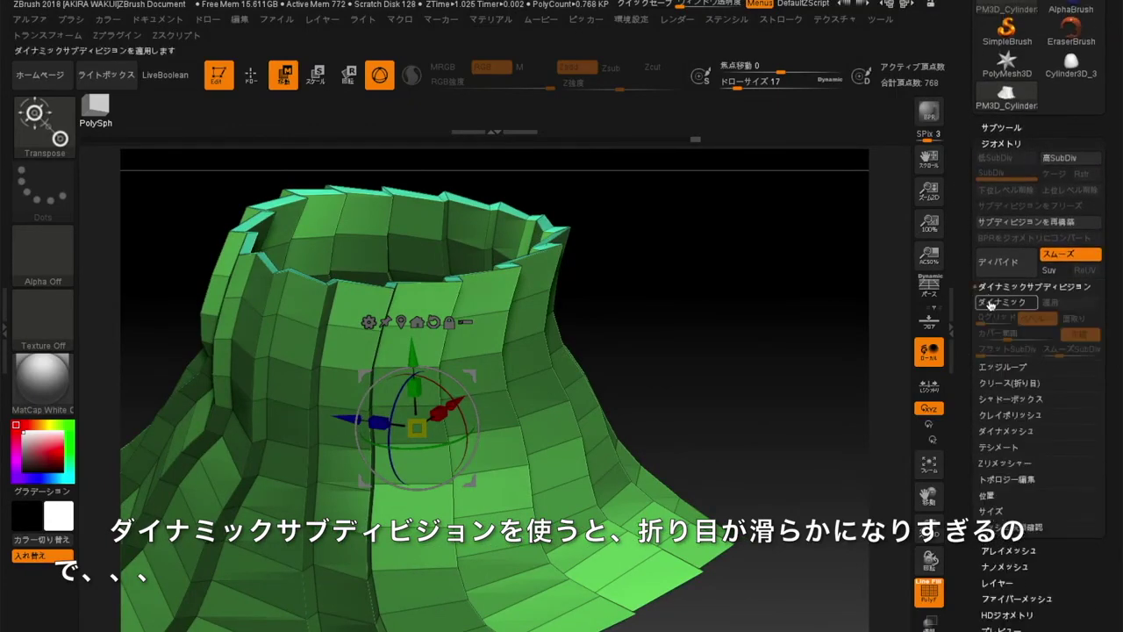
click(1000, 302)
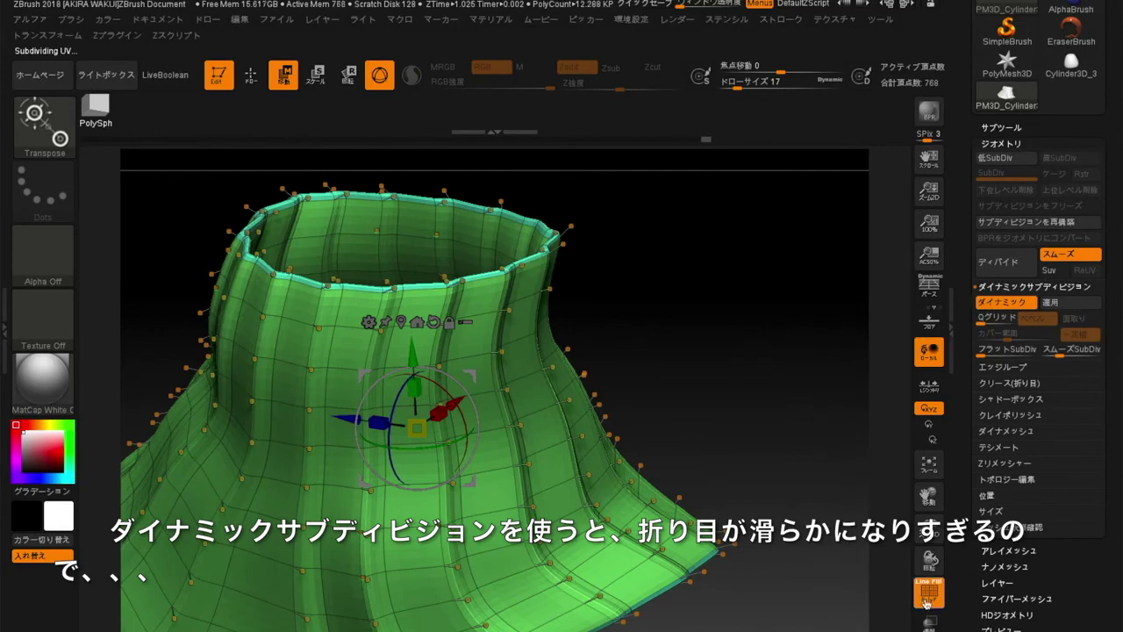
Step: Inspect the smoothed skirt without the PolyFrame, then turn Dynamic Subdivision off and restore the PolyFrame
click(926, 604)
drag(870, 429, 754, 350)
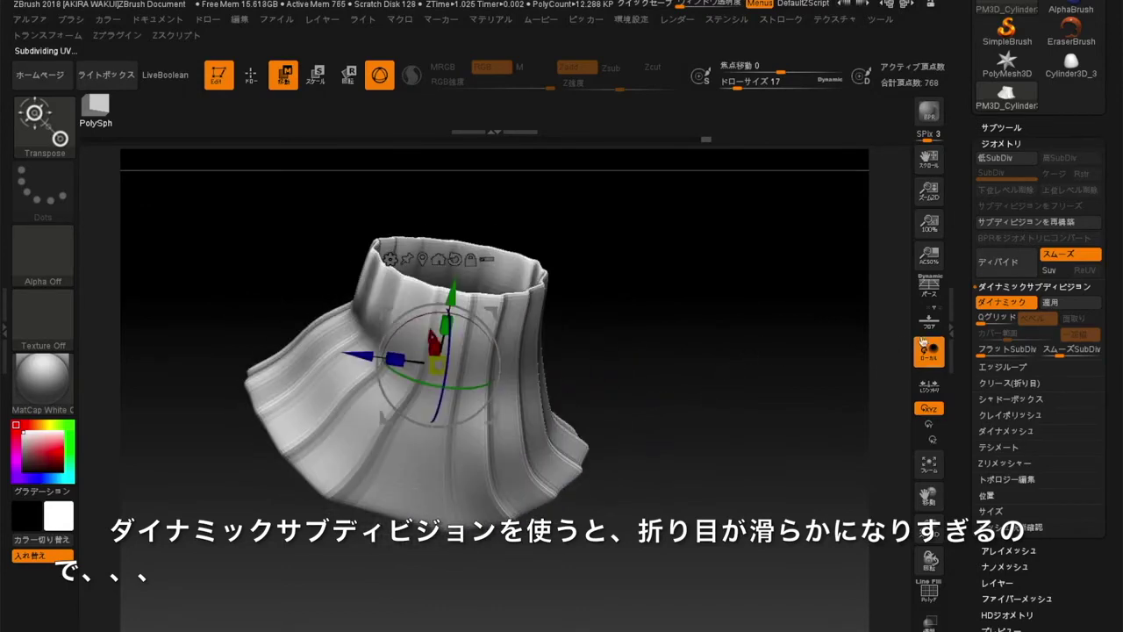
click(993, 303)
click(927, 602)
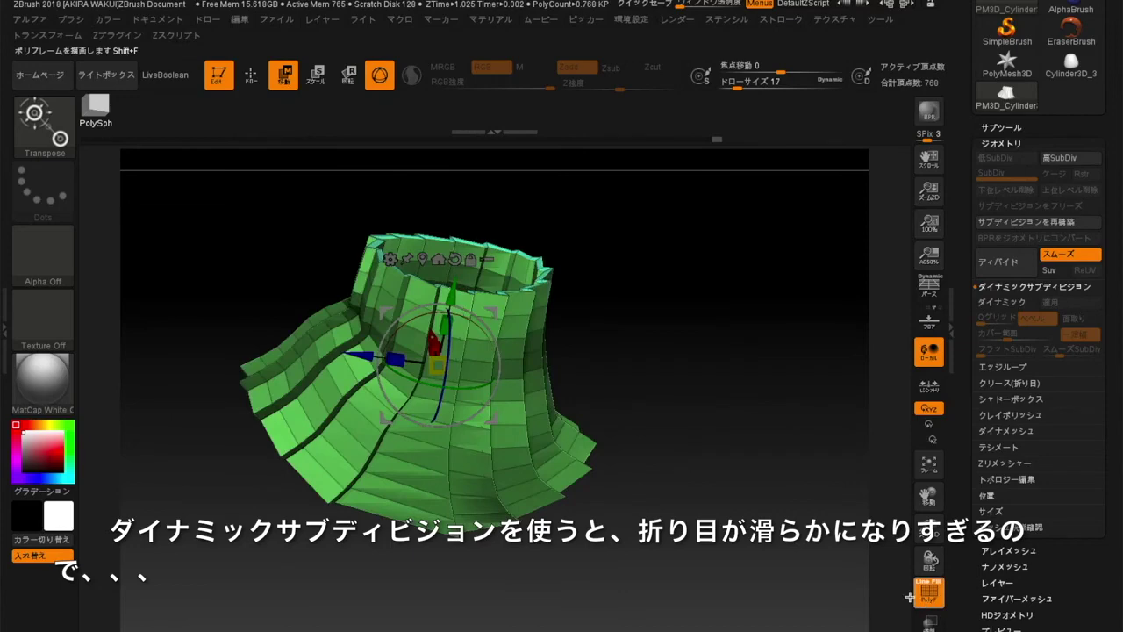
Step: Switch to Draw mode near the hem and set the ZModeler edge action to Crease (クリース) with target 完全エッジループ
drag(668, 385, 649, 479)
drag(858, 581, 805, 373)
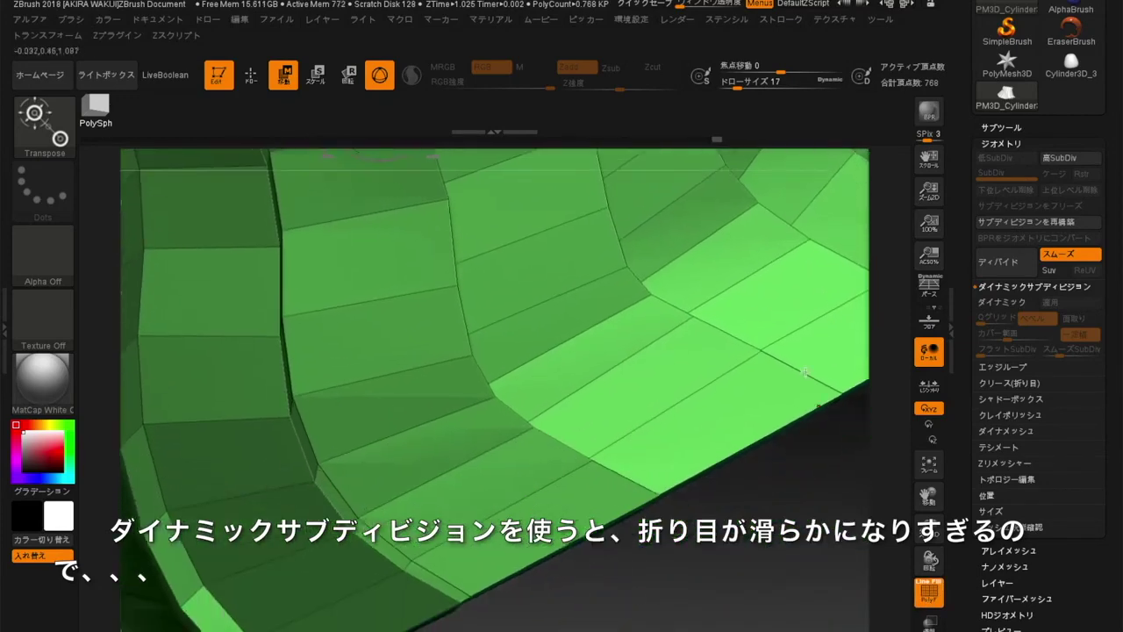
drag(721, 525, 713, 561)
click(245, 79)
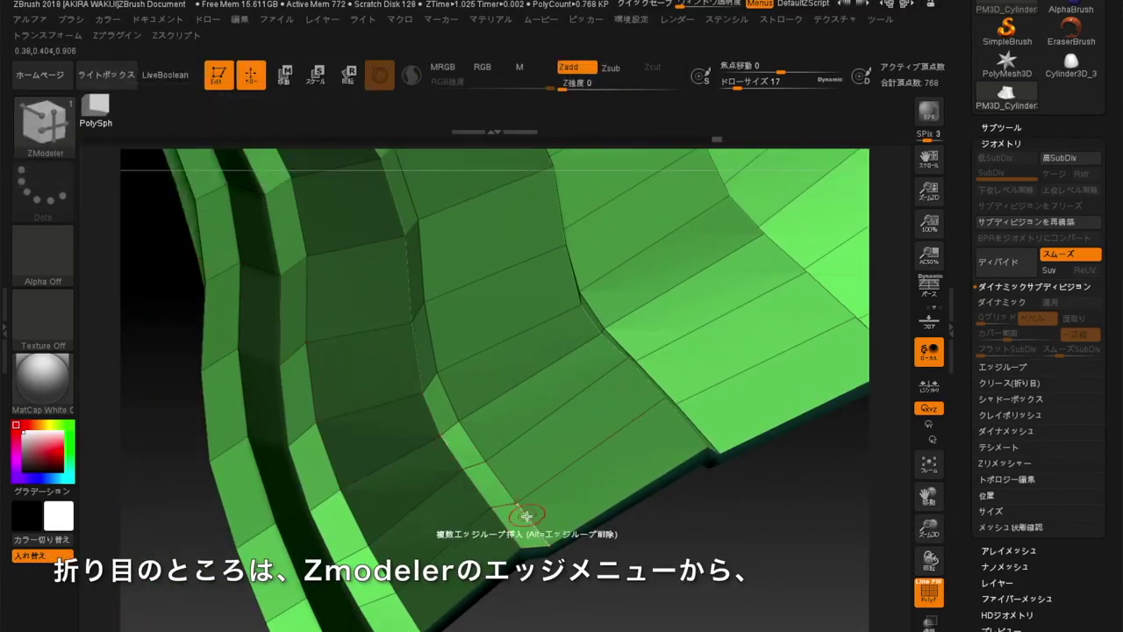
key(space)
click(393, 360)
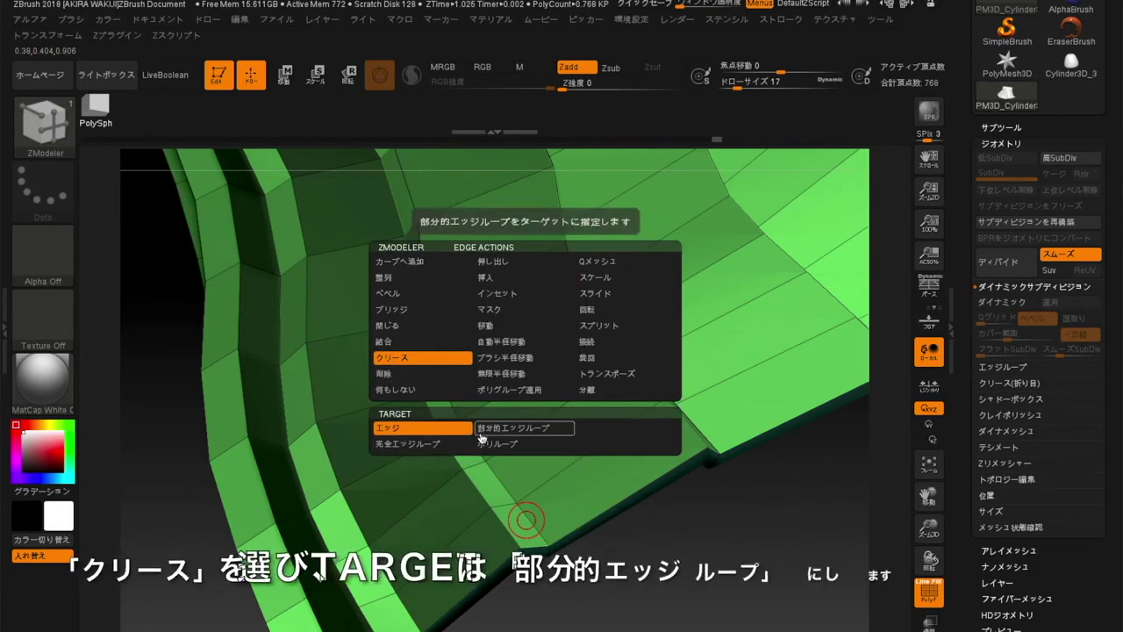
click(416, 446)
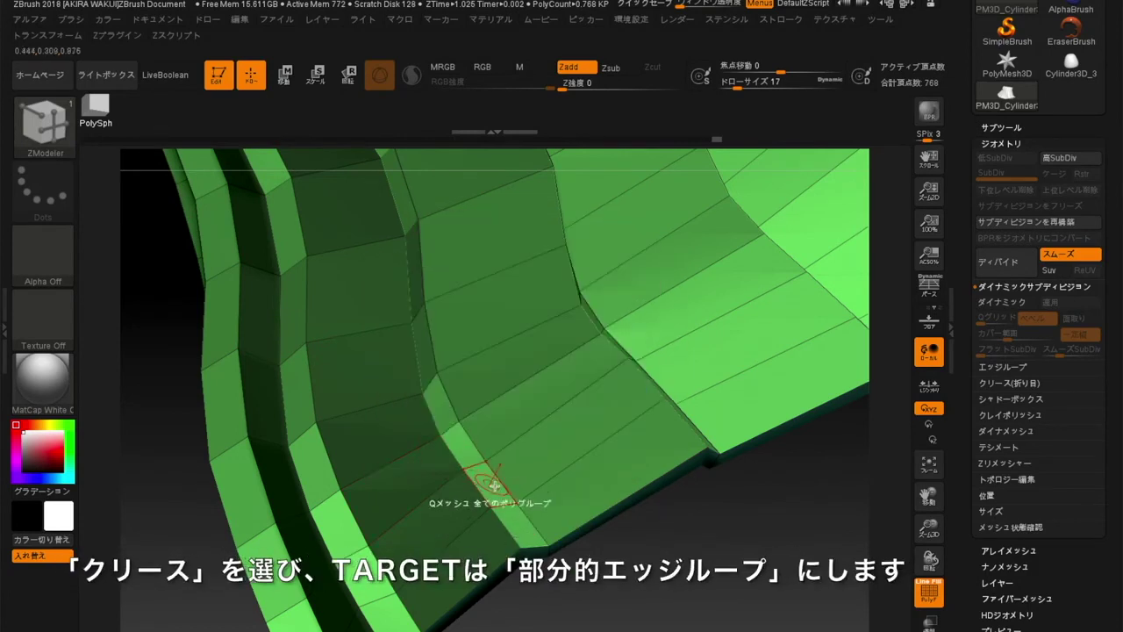
Step: Crease the edge loops along the pleat folds all around the skirt
click(529, 520)
drag(661, 530, 617, 517)
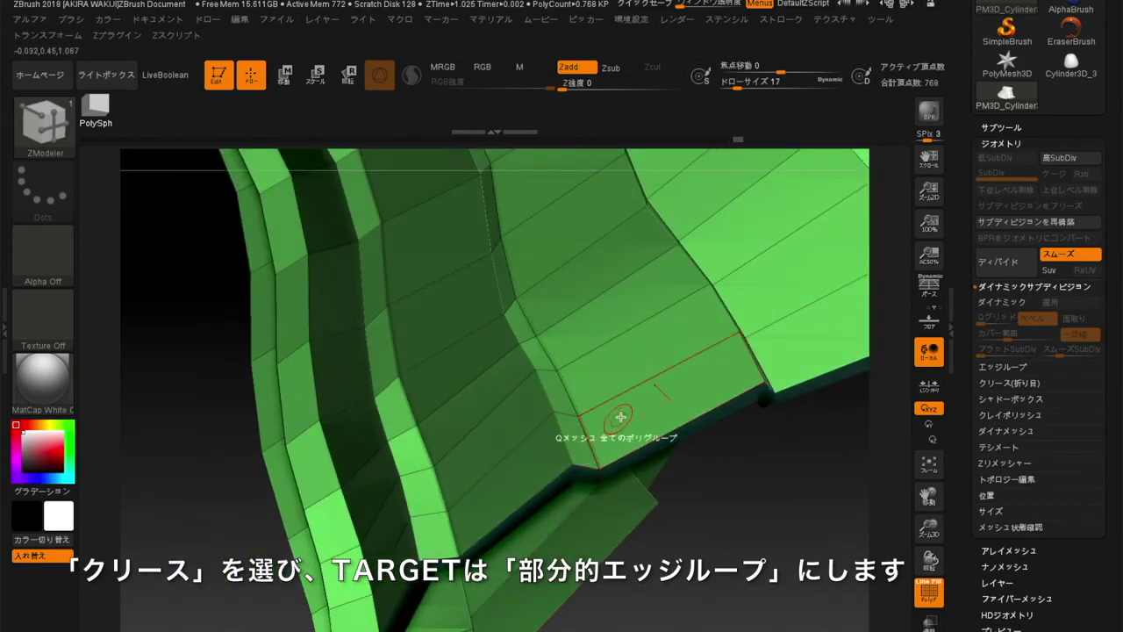
drag(745, 473, 597, 424)
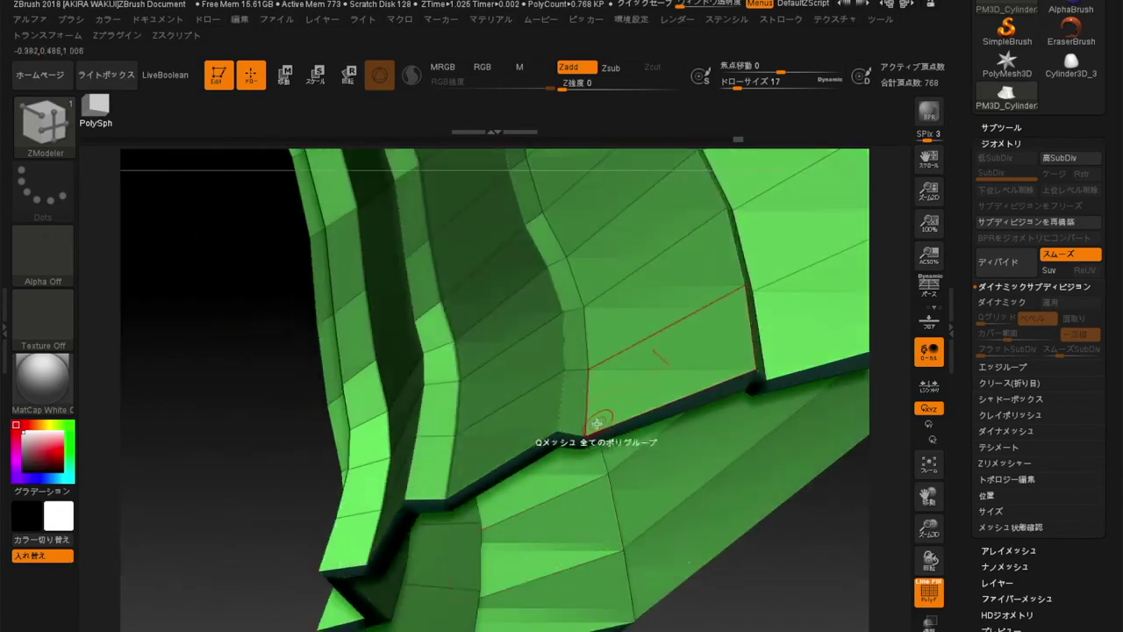
click(586, 402)
alt+drag(208, 554, 281, 401)
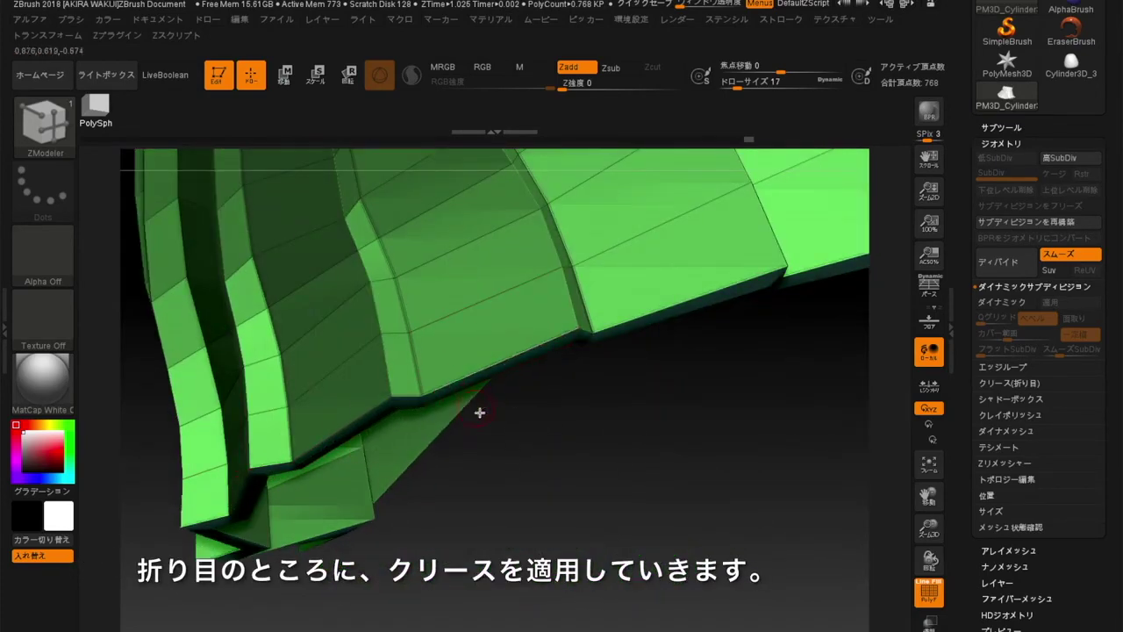
drag(568, 403, 233, 444)
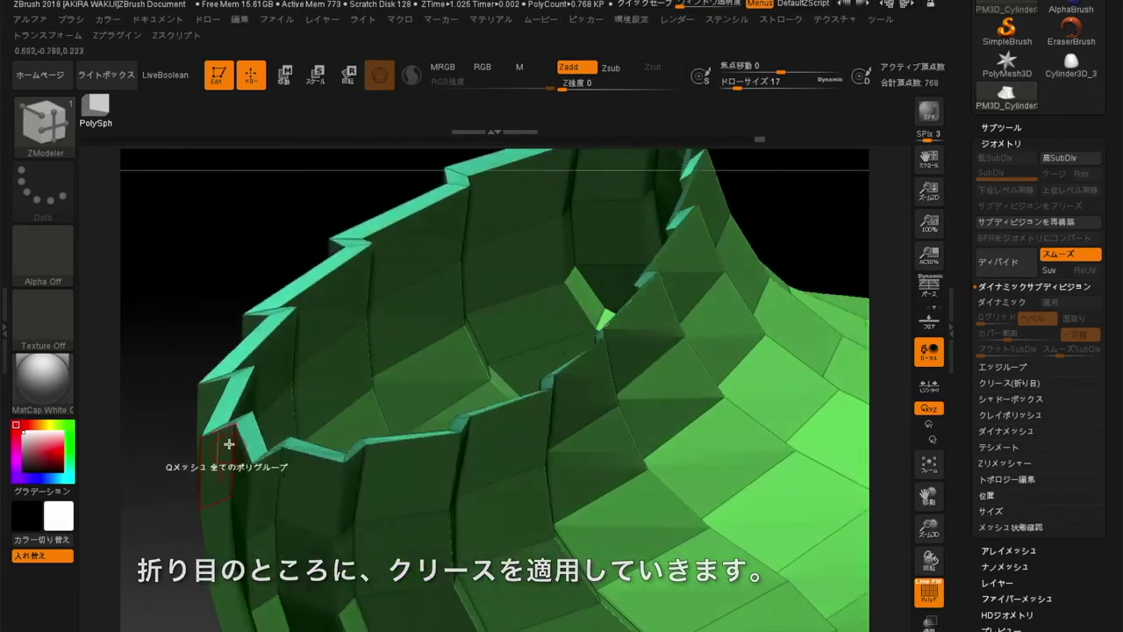
drag(181, 496, 308, 358)
drag(158, 416, 495, 268)
Step: Turn Dynamic Subdivision back on and inspect the creased pleats from several angles without the PolyFrame
key(d)
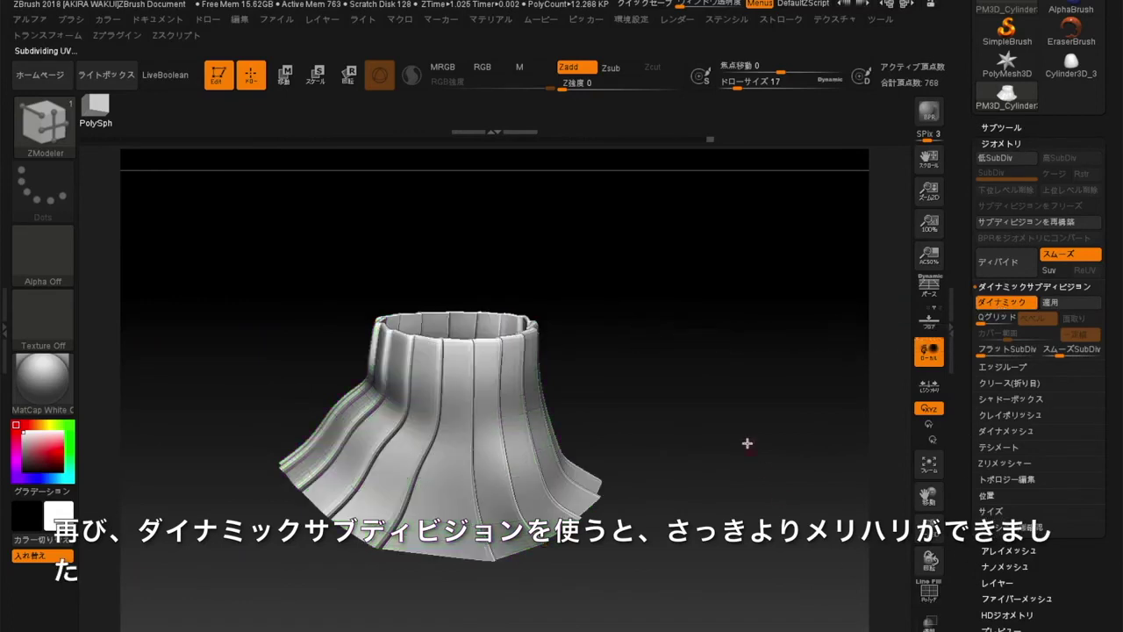
drag(731, 433, 735, 480)
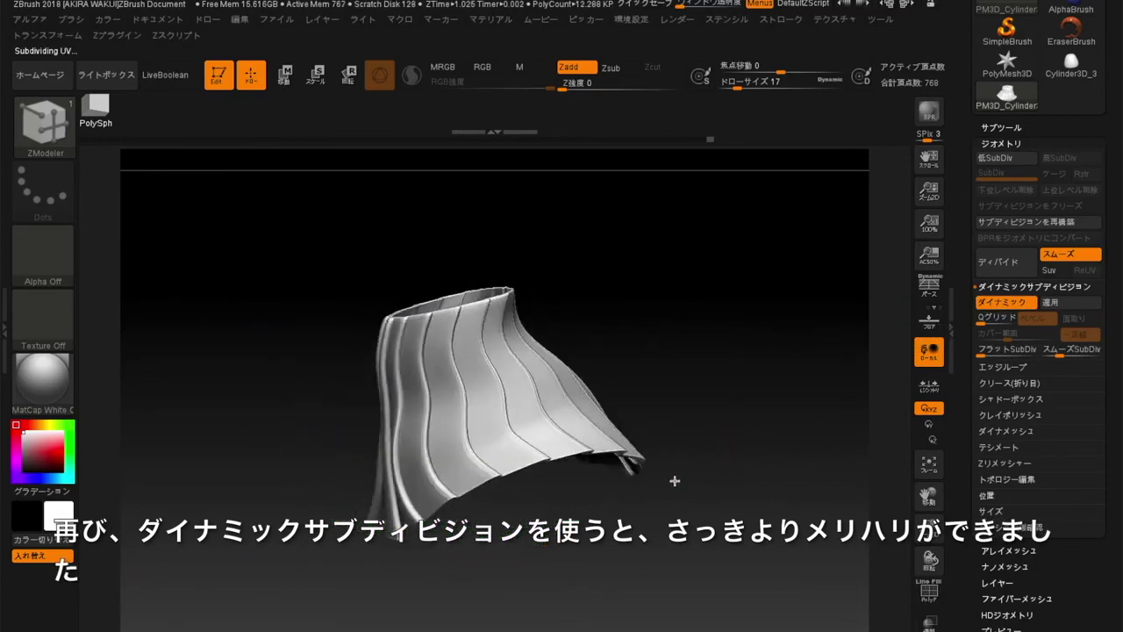
drag(671, 361, 647, 355)
drag(629, 401, 526, 413)
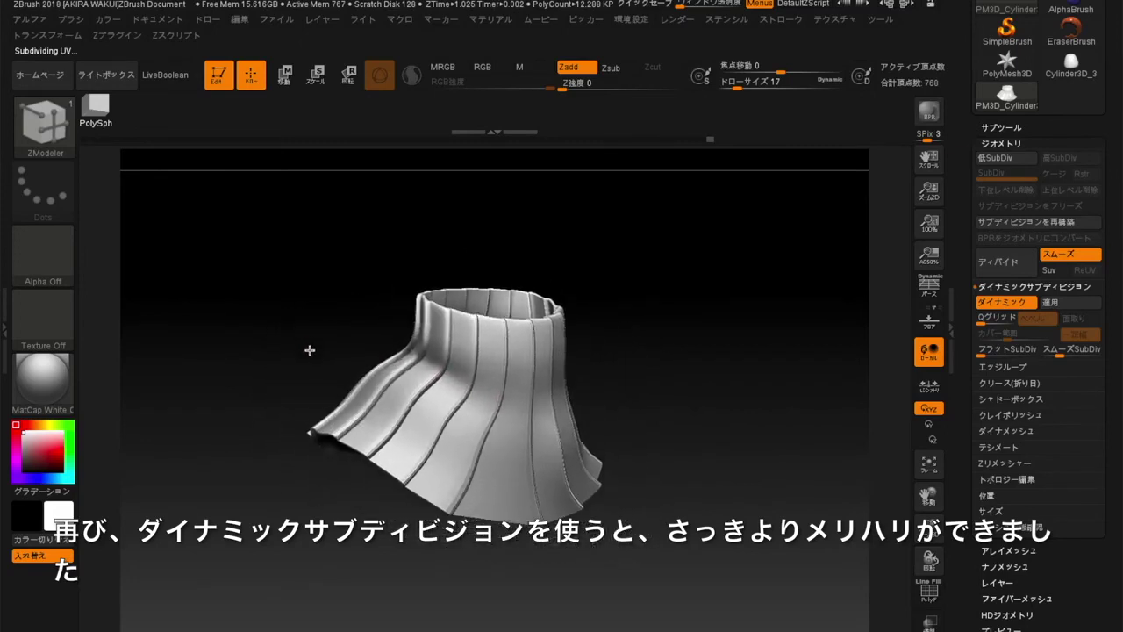
alt+drag(309, 350, 310, 413)
alt+drag(261, 381, 364, 322)
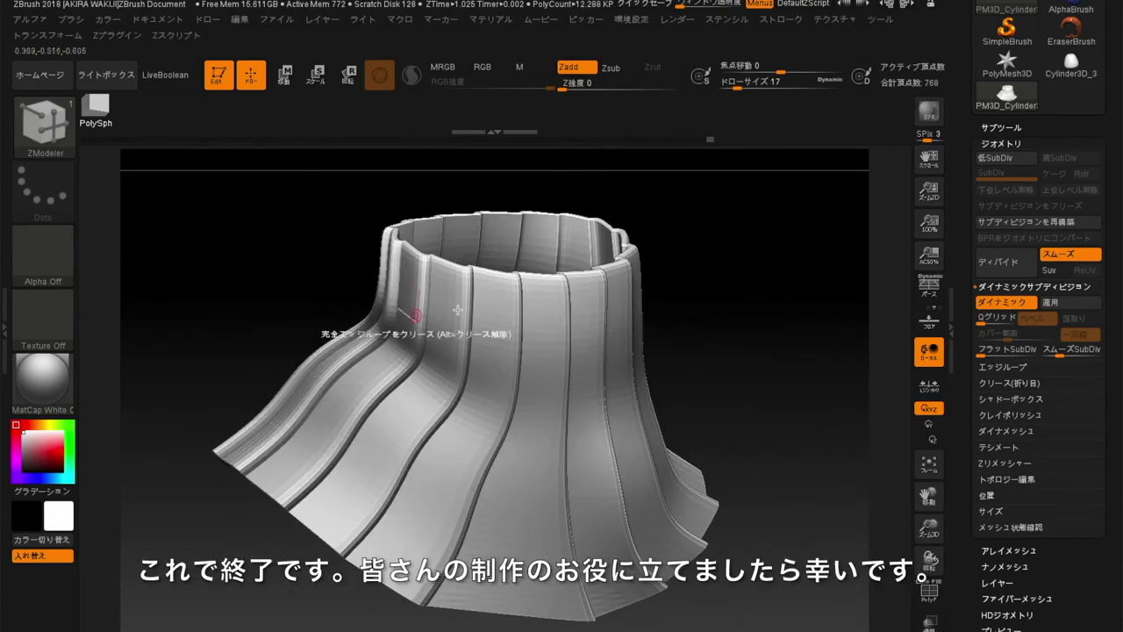
Step: Try a QGrid (Qグリッド) value of 1 for the Dynamic Subdivision and set it back to 0
click(985, 319)
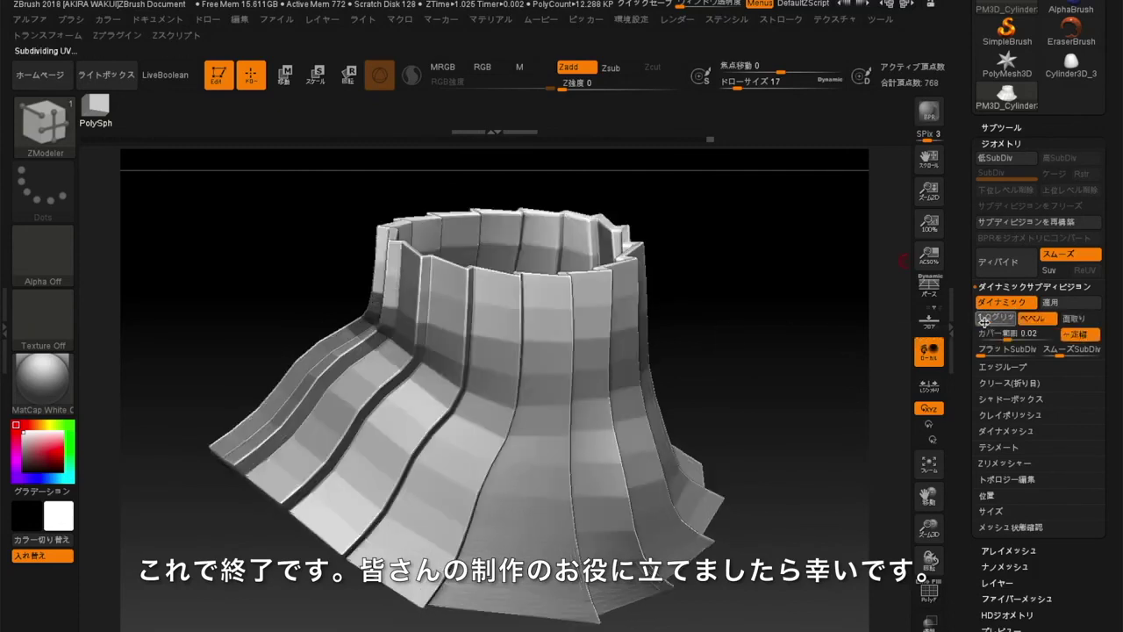
drag(982, 324, 980, 324)
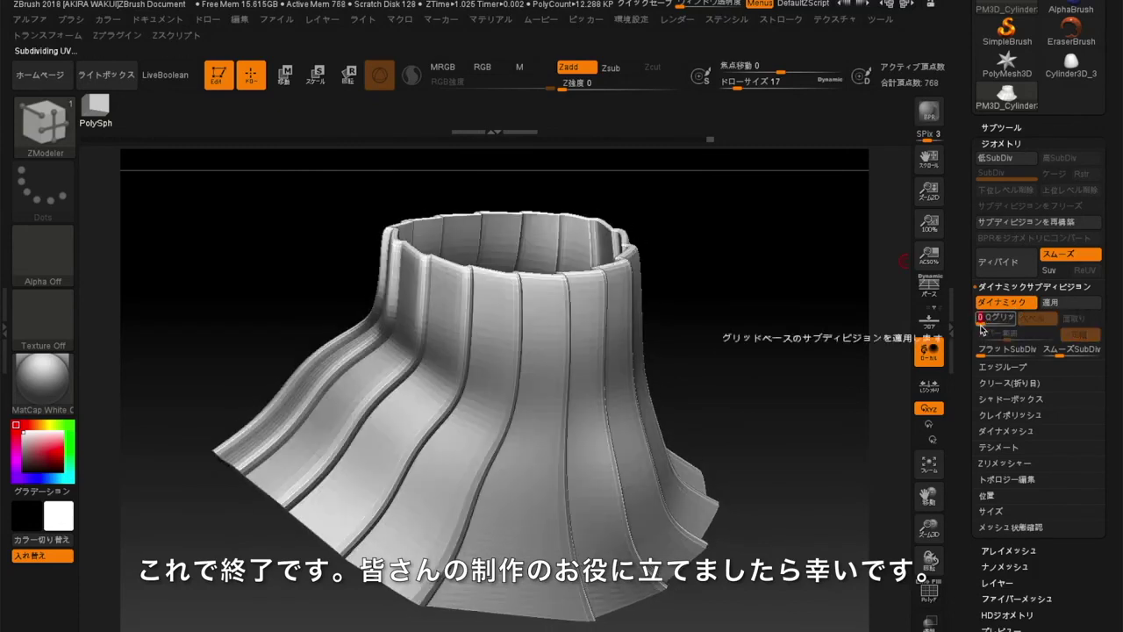